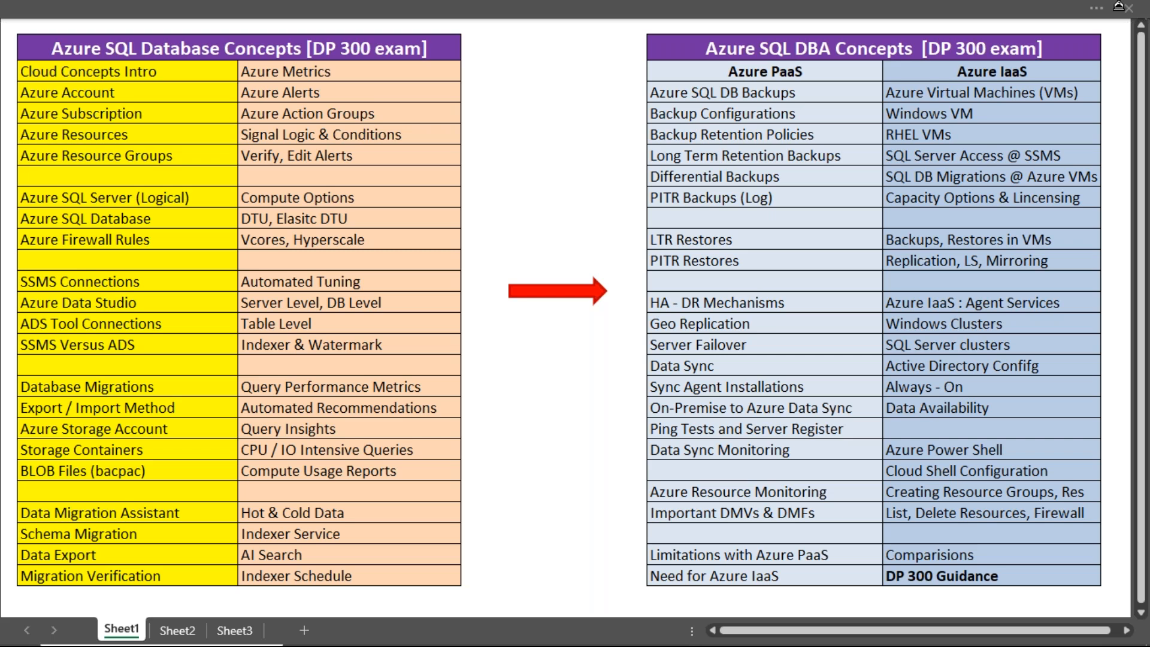
- On Sheet2, draw a large rectangle and narrow it to span about columns I to T, rows 3 to 33
key(ctrl+Page_Down)
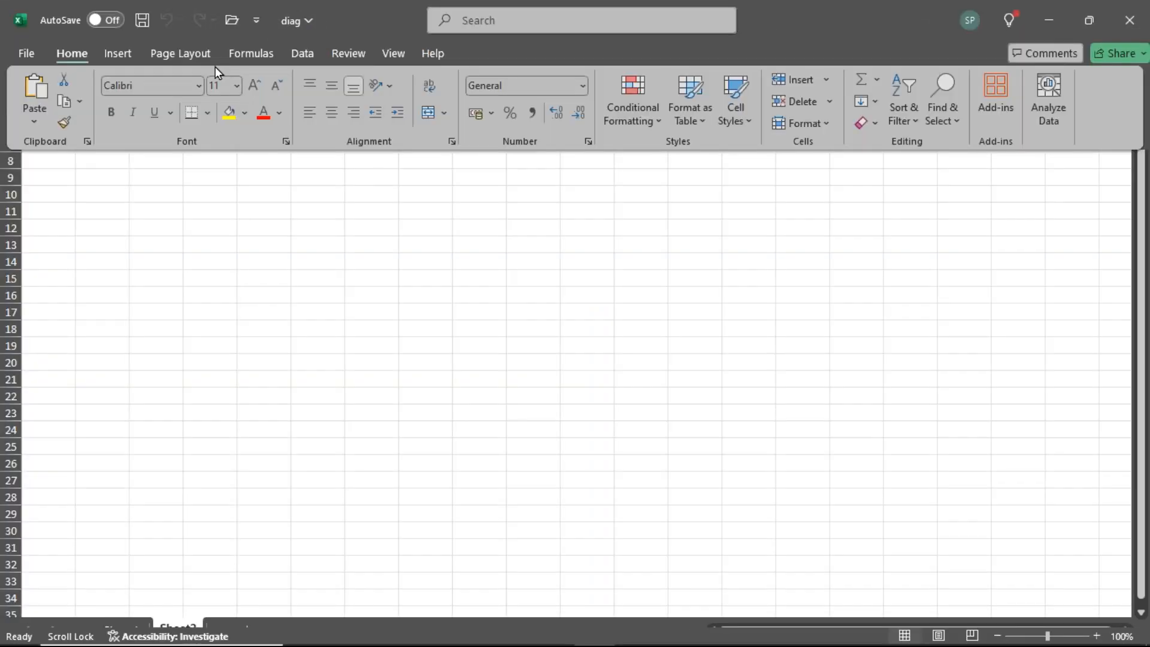
click(117, 56)
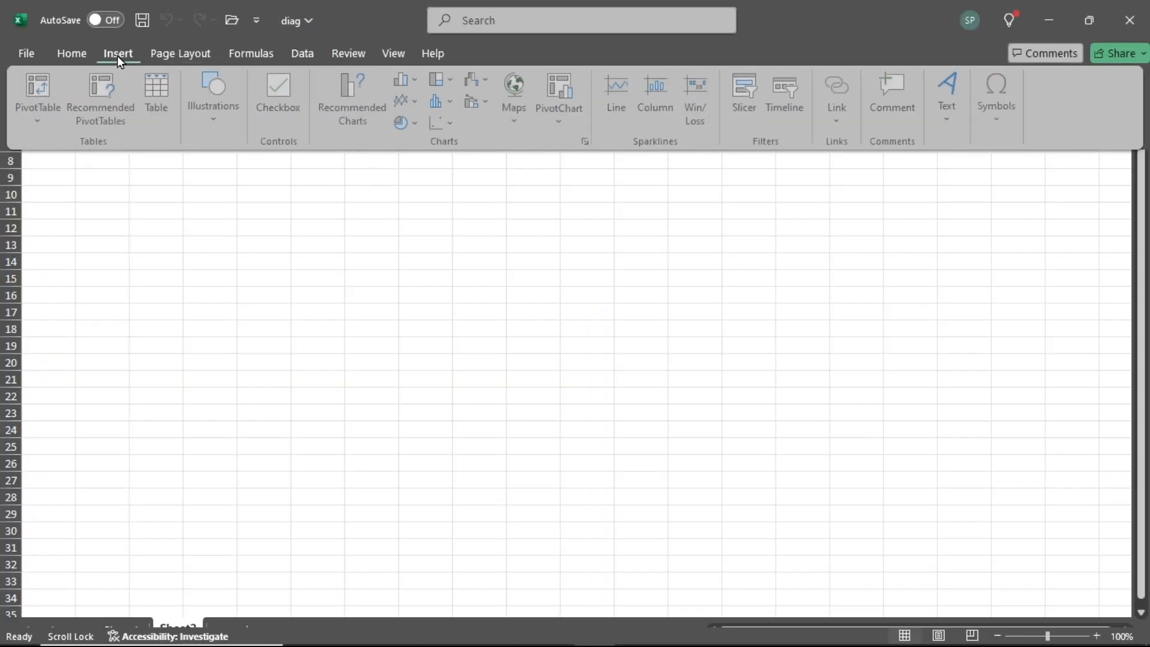
click(225, 116)
click(248, 195)
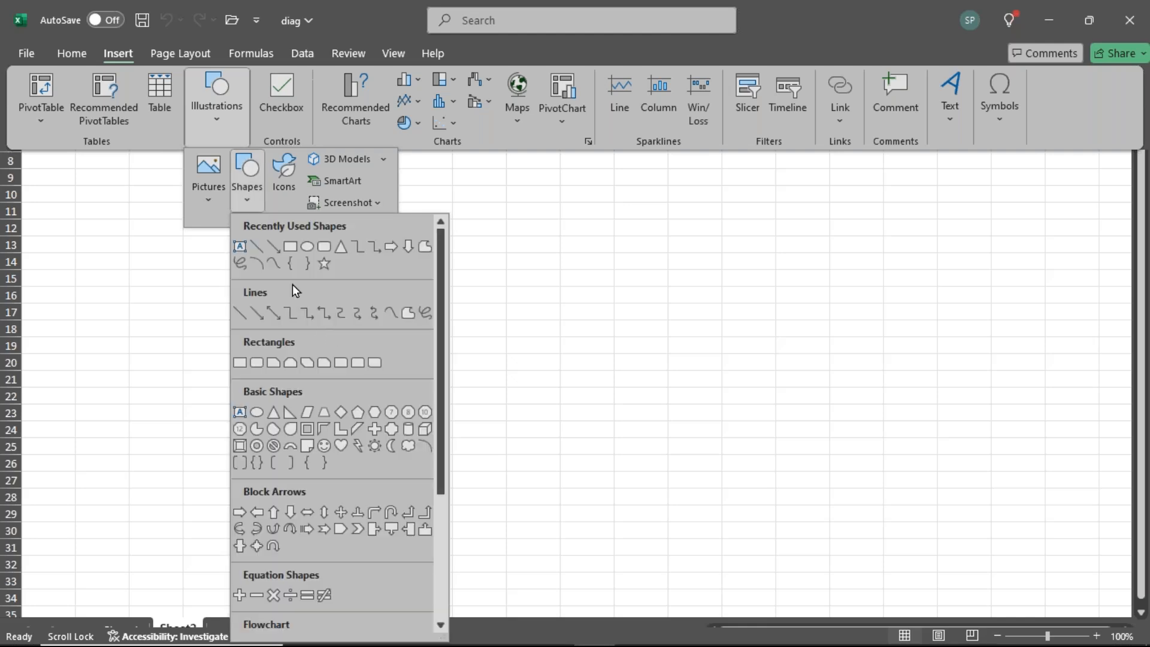
click(290, 247)
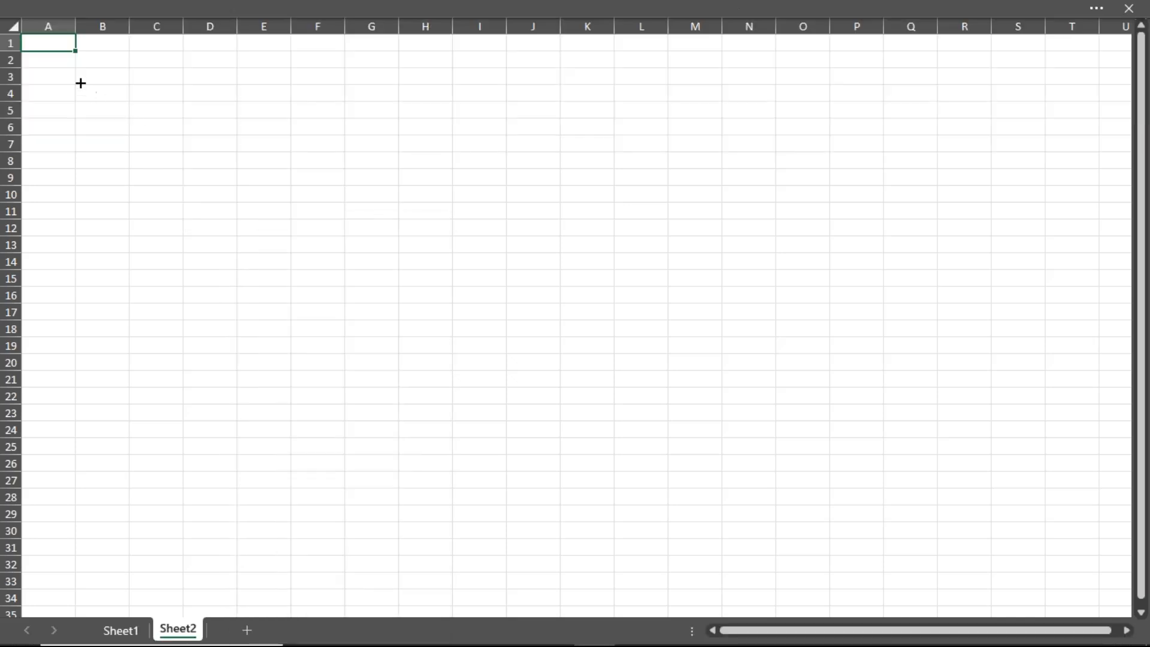
mouse_move(77, 69)
mouse_down()
mouse_move(960, 520)
mouse_move(1076, 565)
mouse_move(1107, 583)
mouse_move(1099, 588)
mouse_up()
drag(80, 333, 451, 349)
- Duplicate the large rectangle and resize the copy inside it to about columns J to S, rows 6 to 27
right_click(738, 225)
click(665, 179)
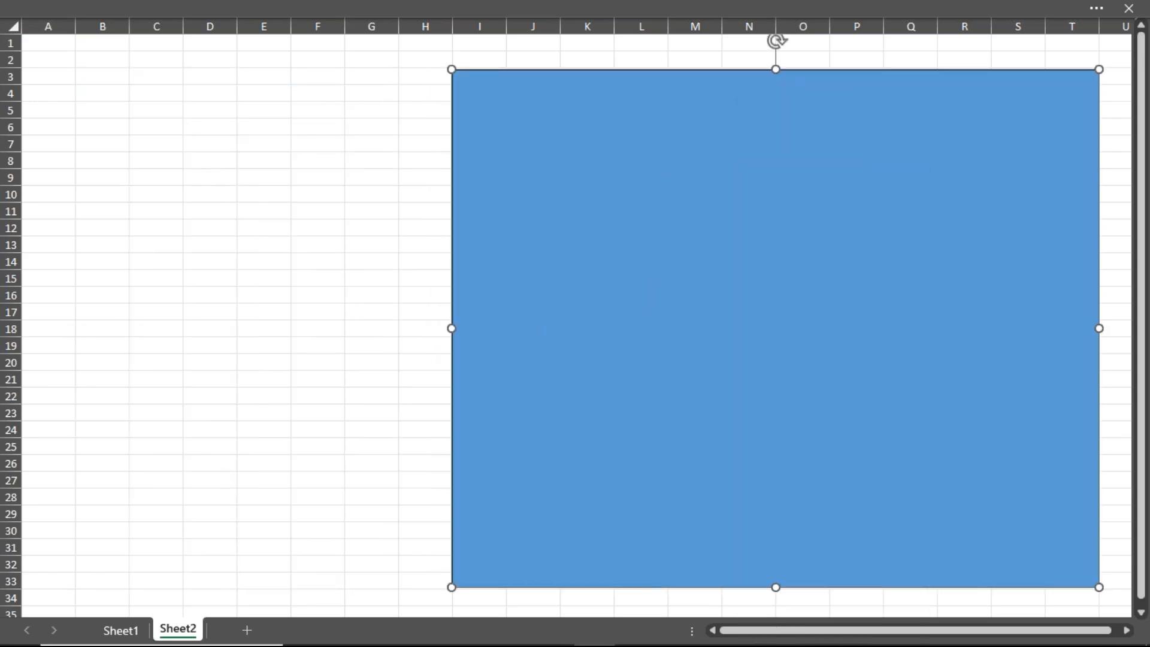
key(ctrl+v)
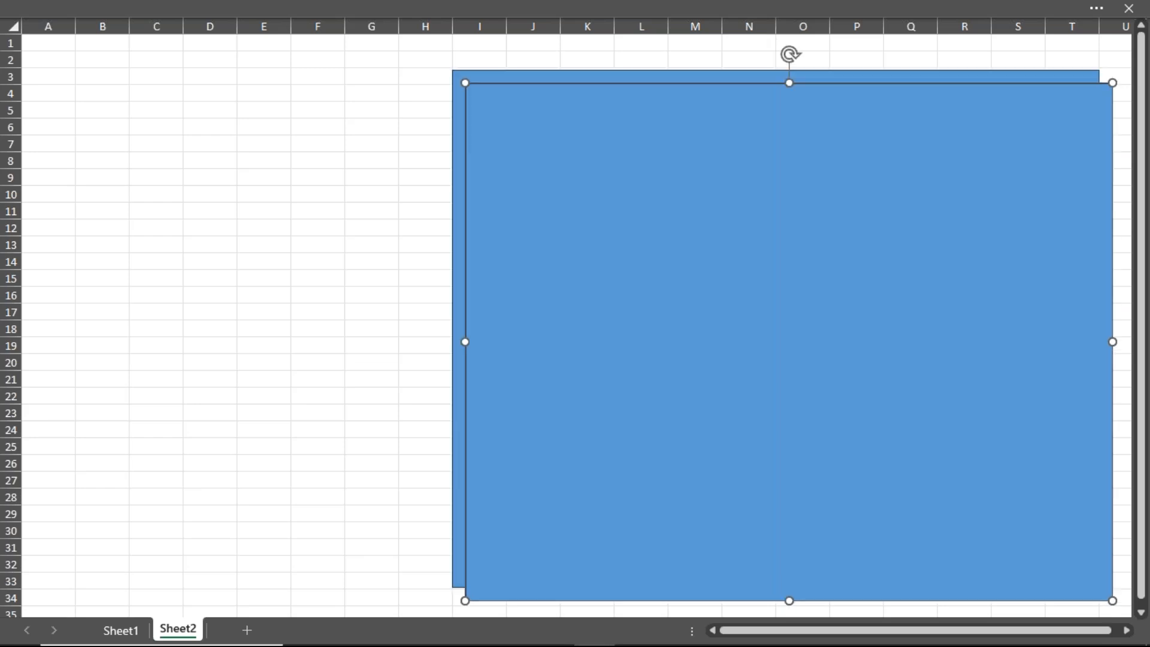
drag(465, 83, 754, 236)
drag(863, 270, 642, 174)
drag(870, 302, 1048, 301)
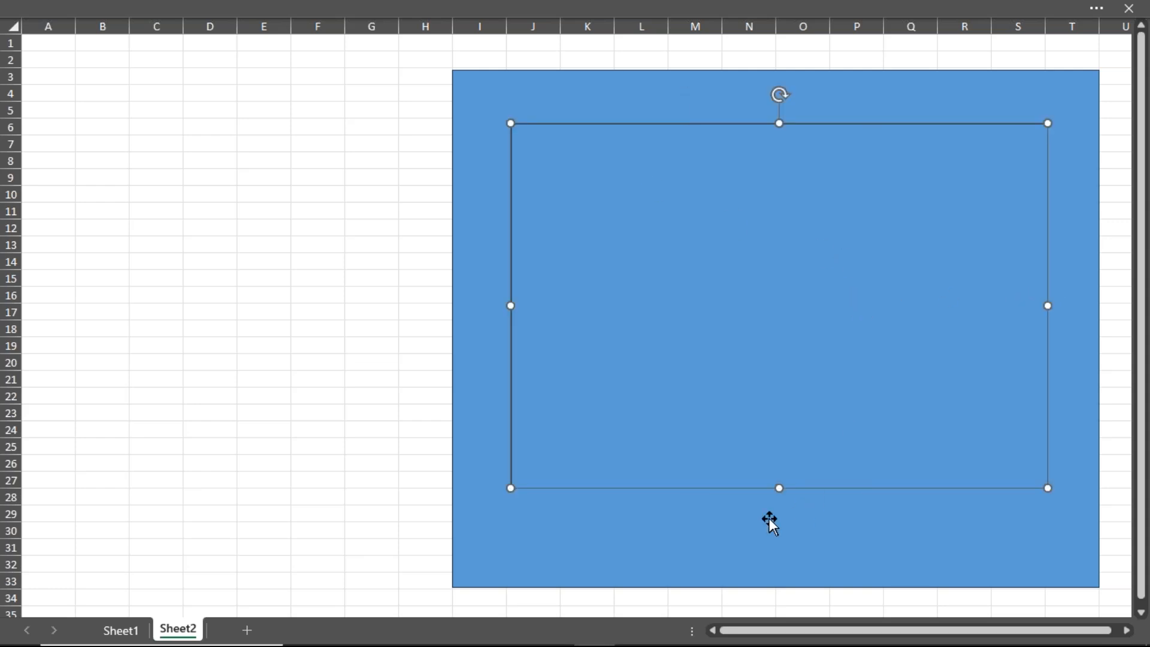
- Shorten the inner rectangle to end at about row 22 and place a shorter copy below it, at about rows 24 to 32
drag(777, 487, 780, 407)
mouse_move(740, 261)
mouse_down()
mouse_move(730, 248)
mouse_move(728, 275)
mouse_up()
drag(785, 172, 788, 316)
drag(722, 367, 711, 483)
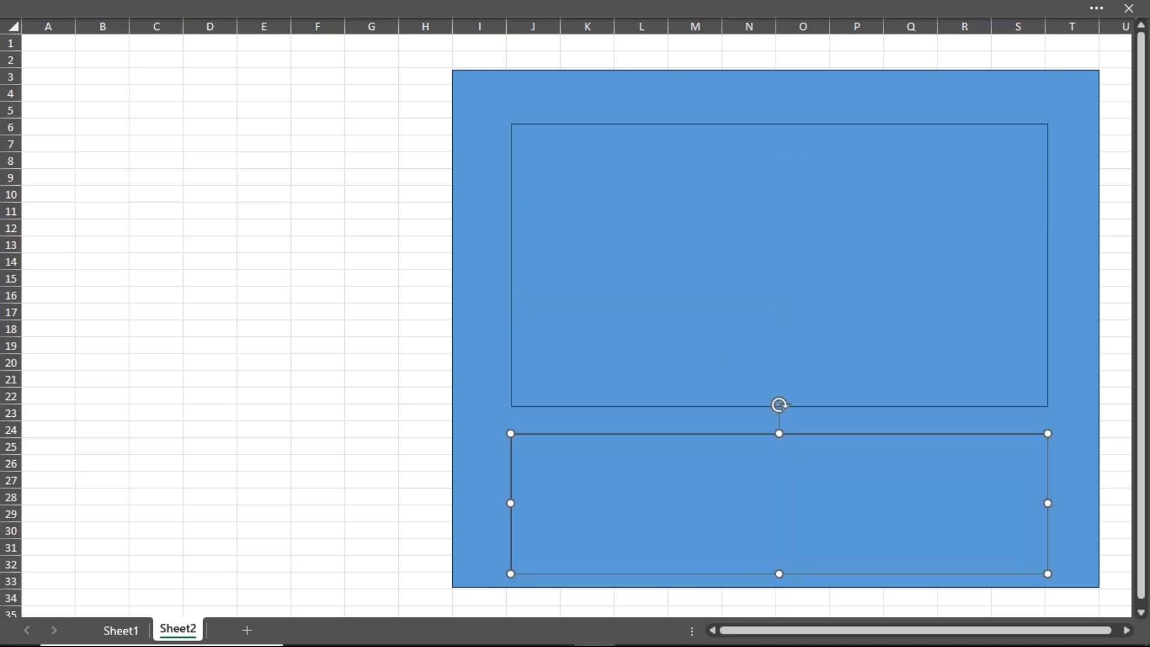
- Apply the light green gradient theme style to the lower inner rectangle
right_click(711, 483)
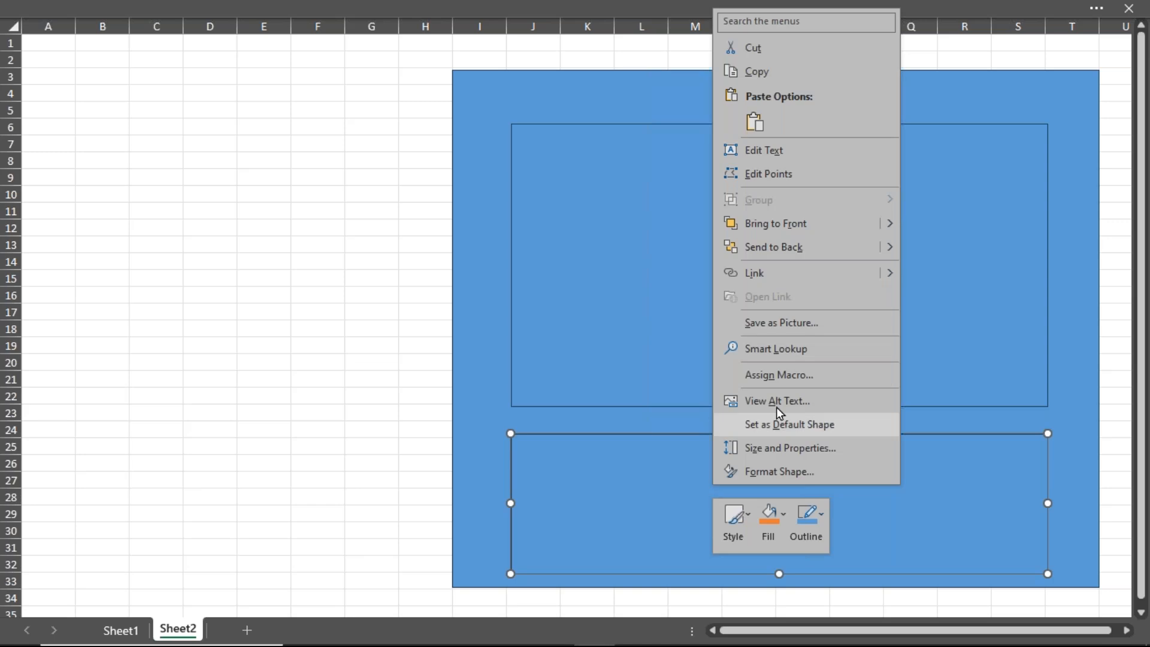
click(775, 546)
click(743, 536)
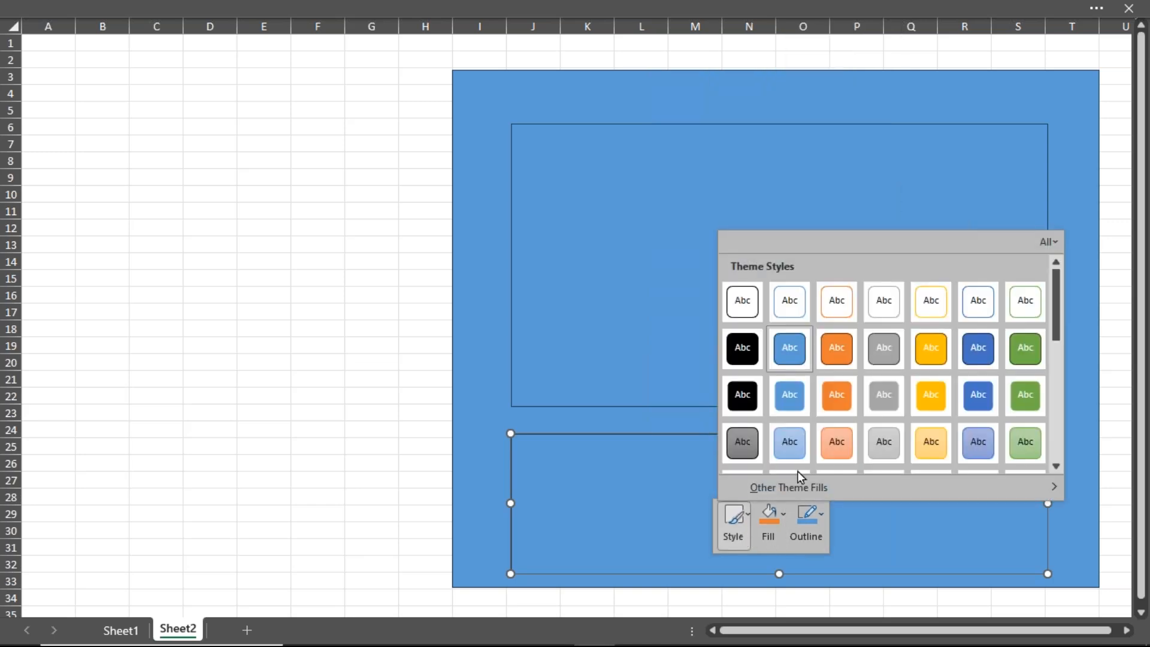
click(1023, 441)
- Apply the solid green theme style with a white outline to the upper inner rectangle
click(816, 257)
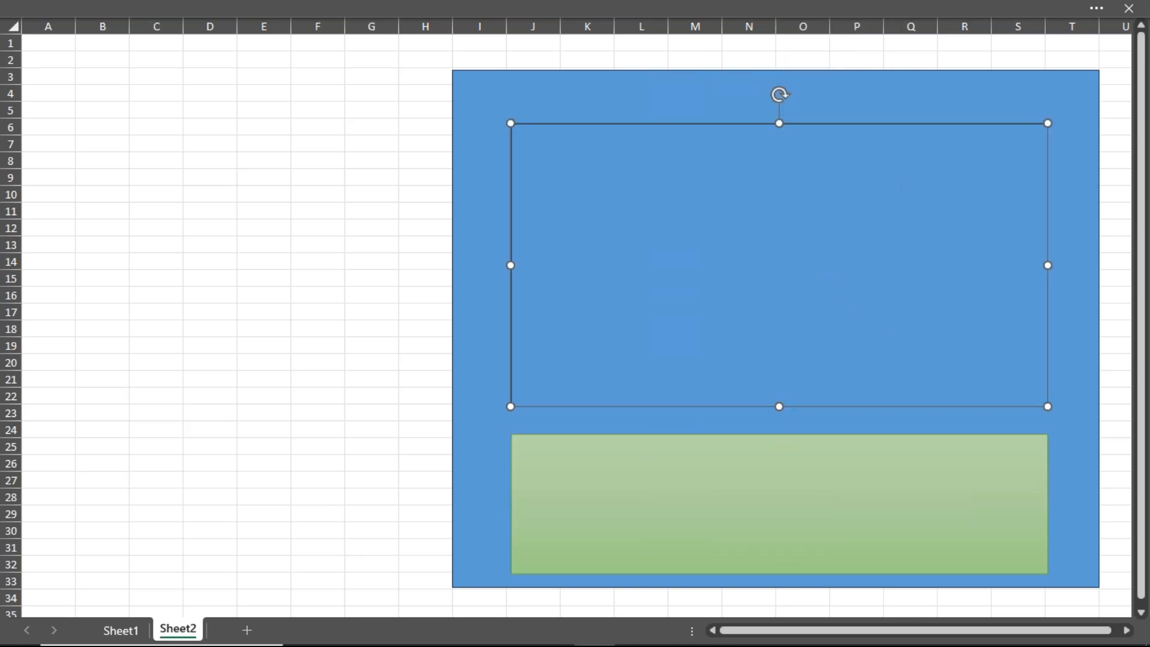
right_click(818, 166)
click(839, 115)
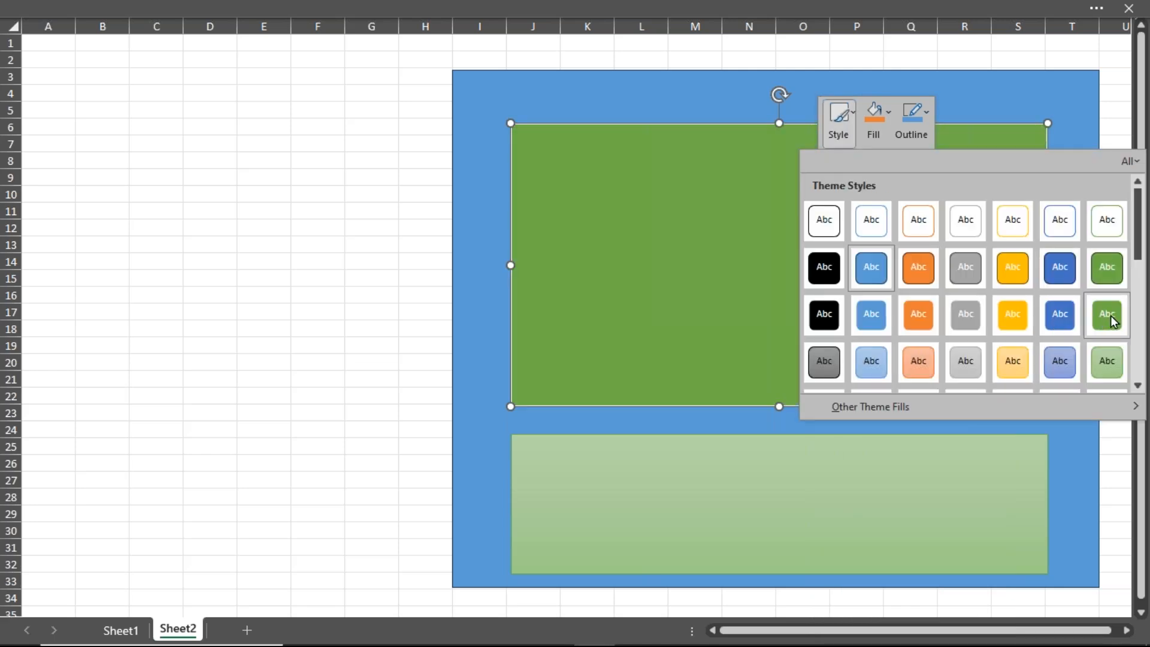
click(1110, 315)
click(372, 383)
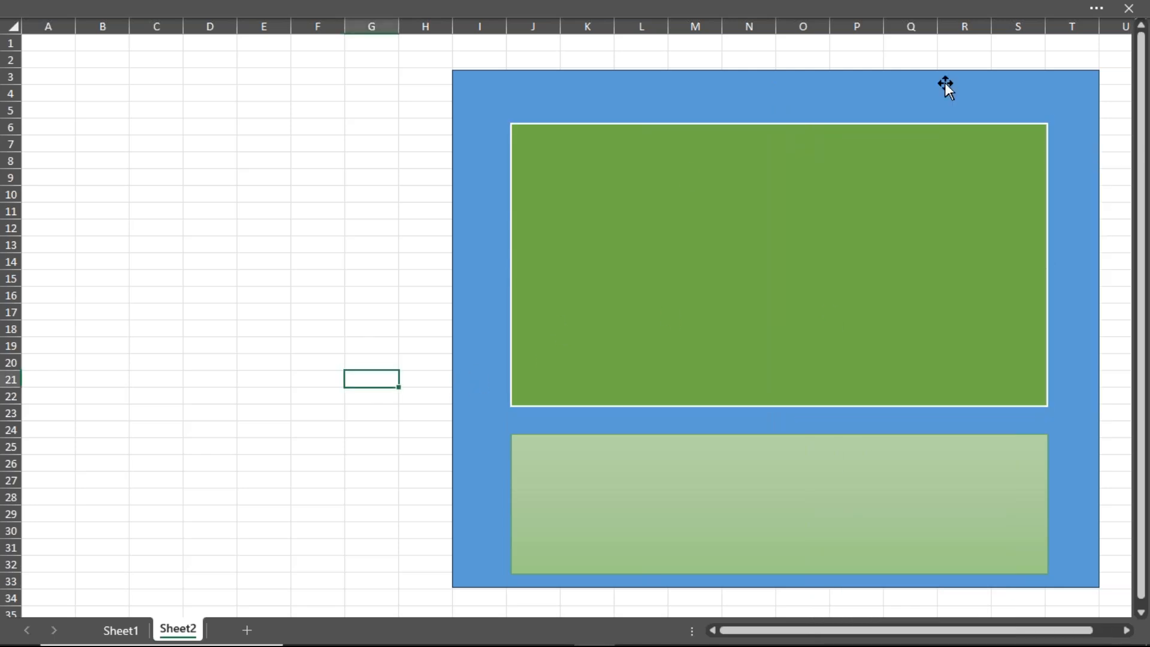
- Copy the light green rectangle into the solid green one and resize it to about columns J to P, rows 8 to 21
click(1022, 88)
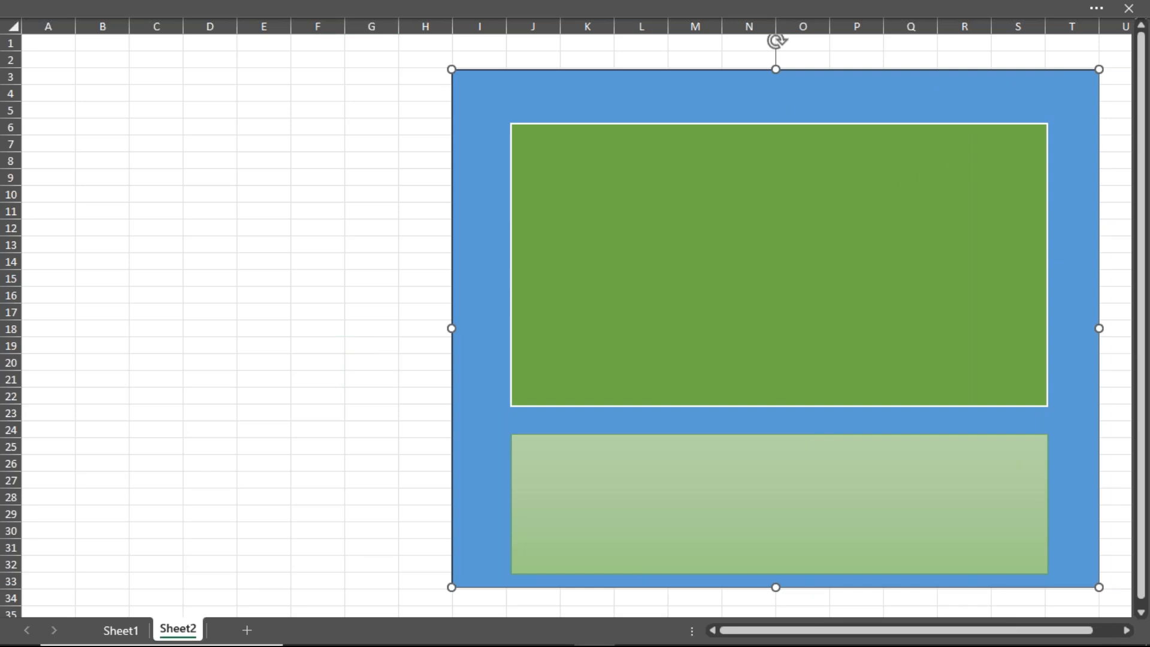
click(803, 346)
click(757, 465)
drag(757, 465, 790, 293)
drag(1081, 331, 896, 331)
drag(742, 337, 724, 213)
drag(702, 289, 703, 377)
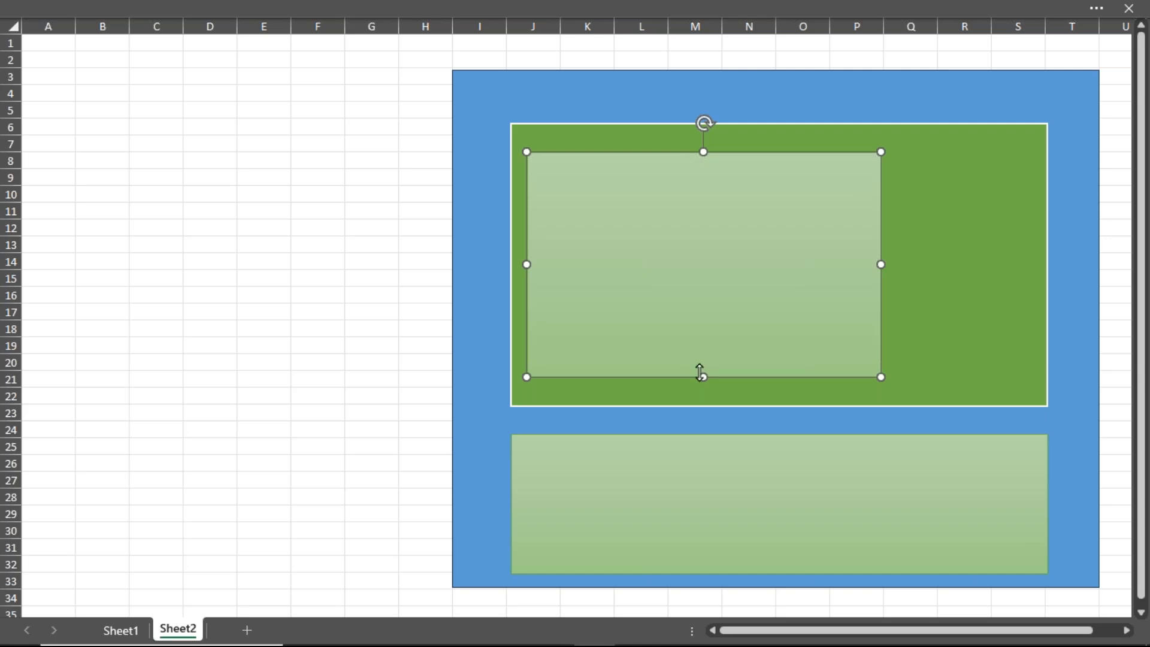
- Fill the nested rectangle with the standard purple color and narrow it to about 9.21 cm wide
right_click(706, 163)
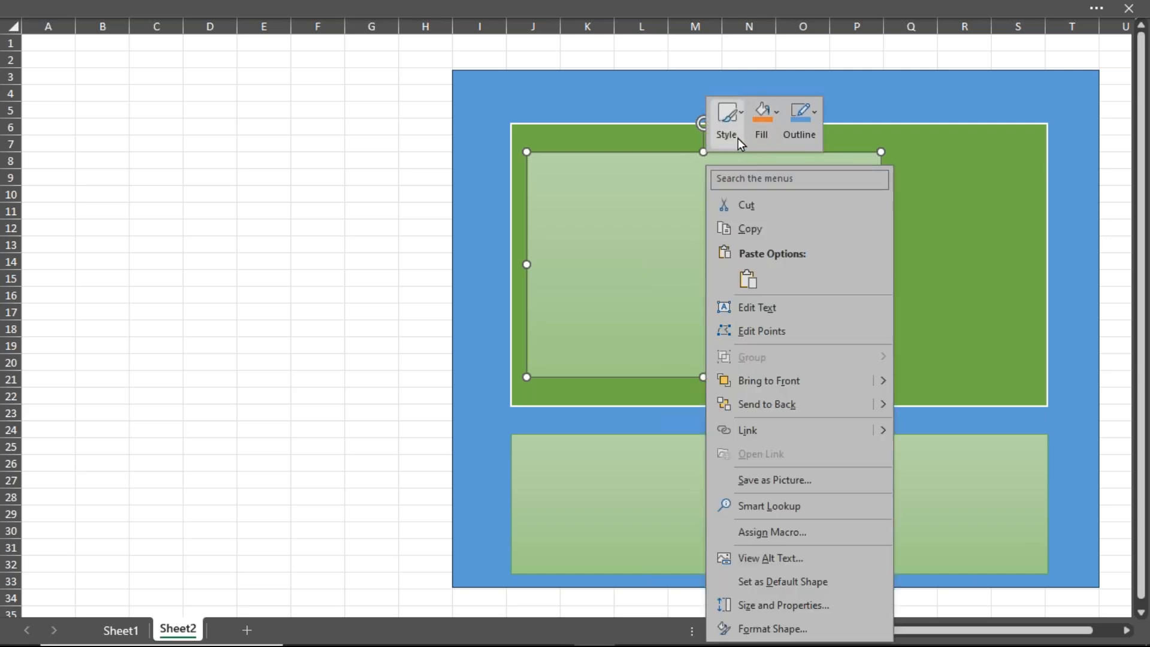
click(764, 128)
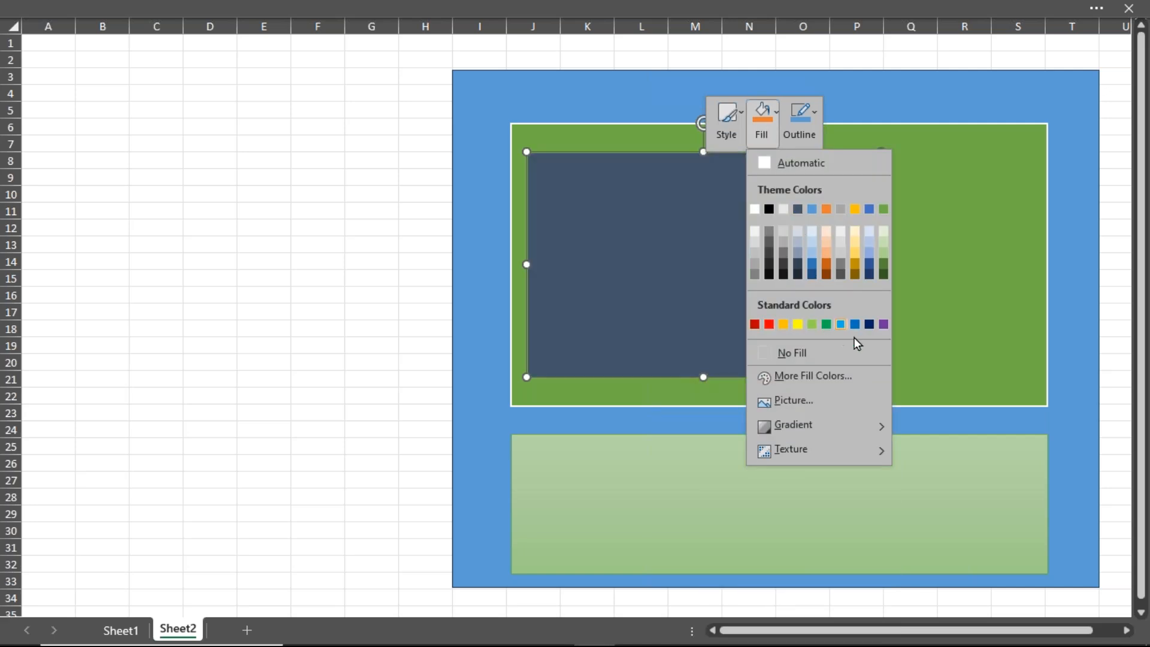
click(869, 323)
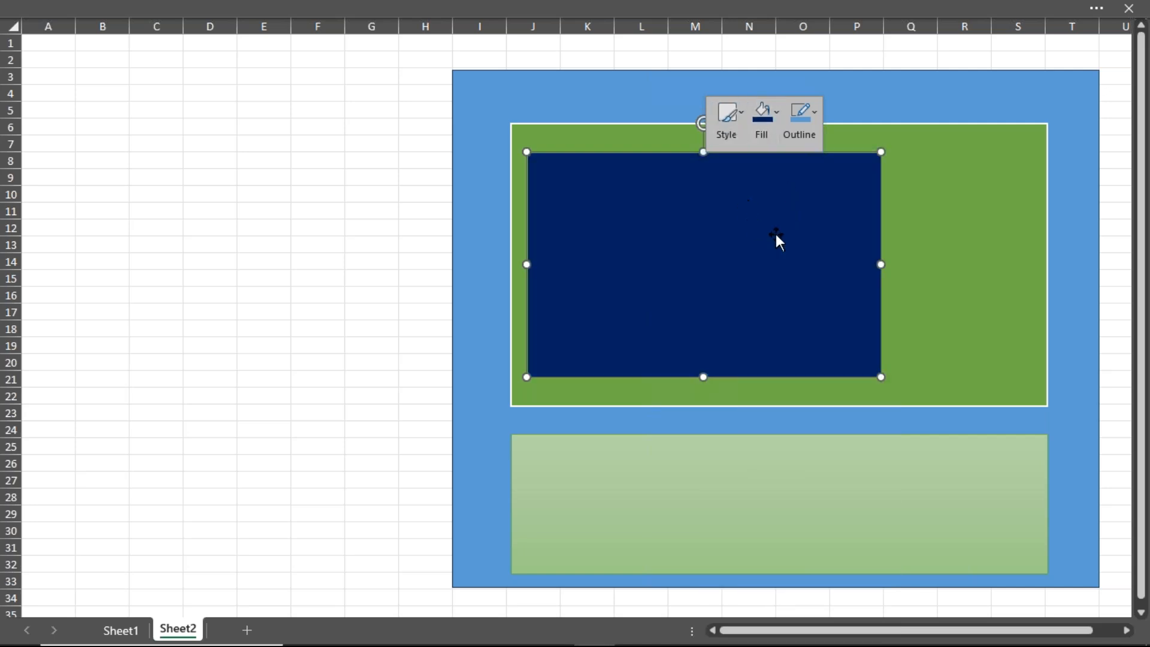
click(765, 127)
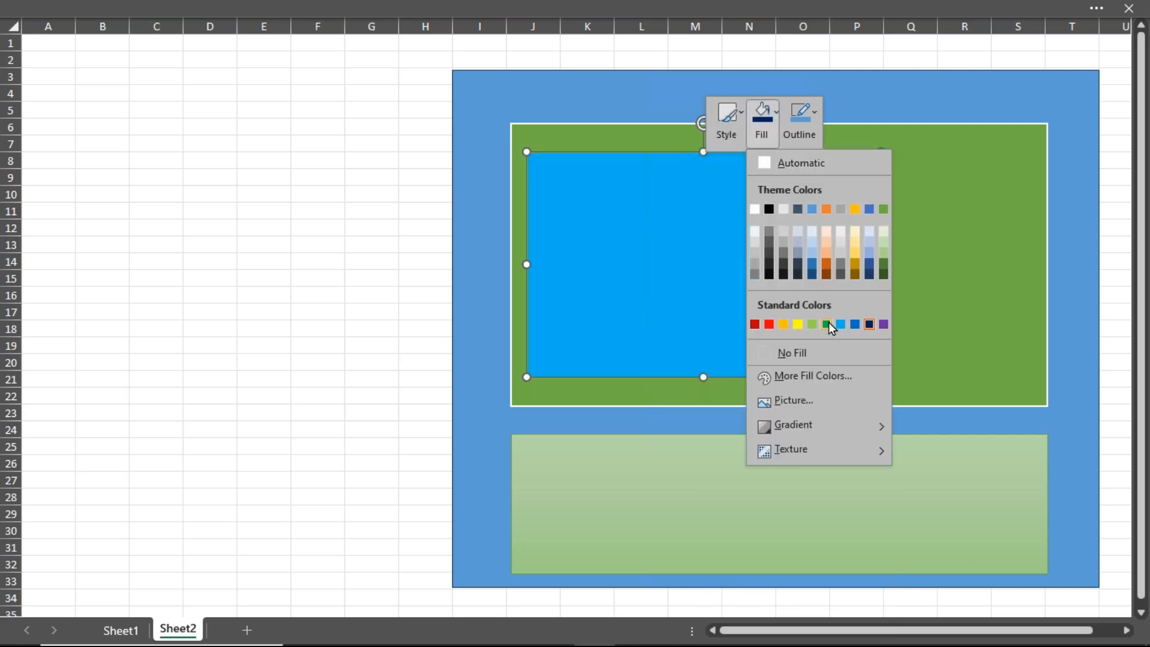
click(884, 324)
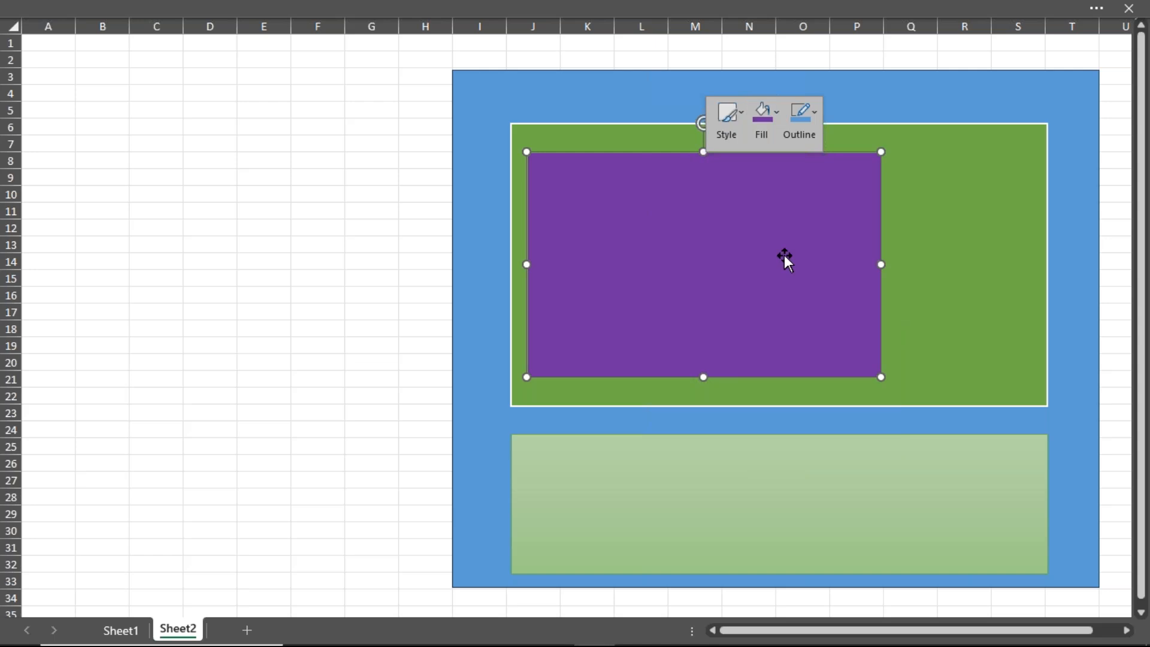
drag(882, 264, 821, 252)
- Draw a cylinder at the left side of the purple rectangle and place a duplicate to its right
click(271, 1)
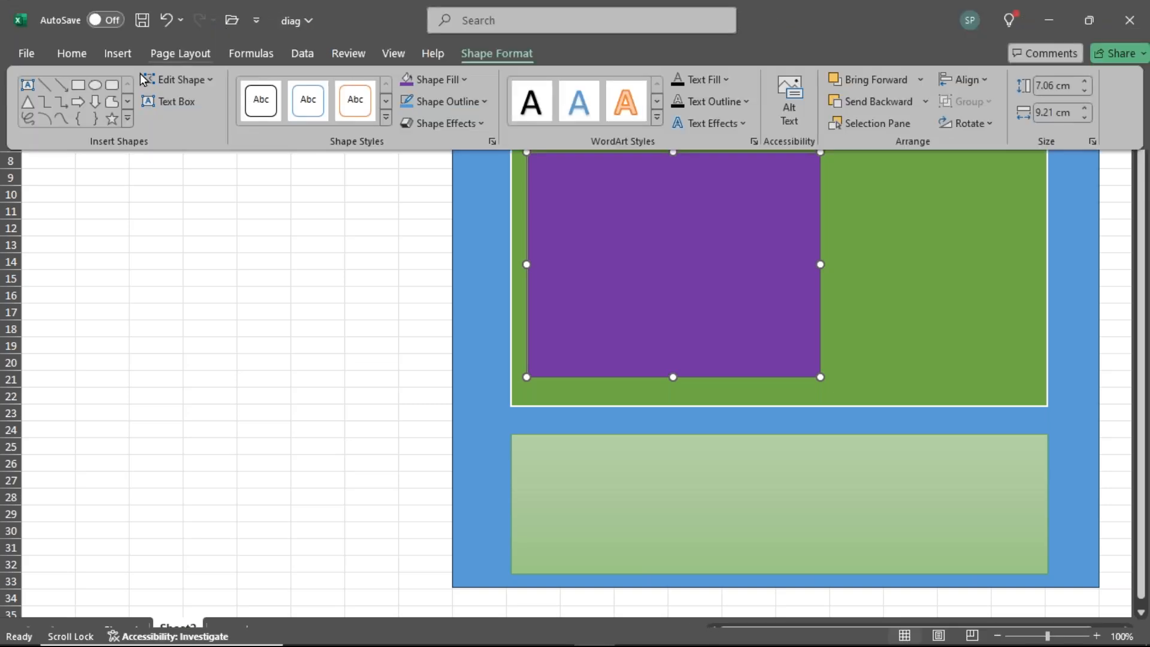
click(127, 118)
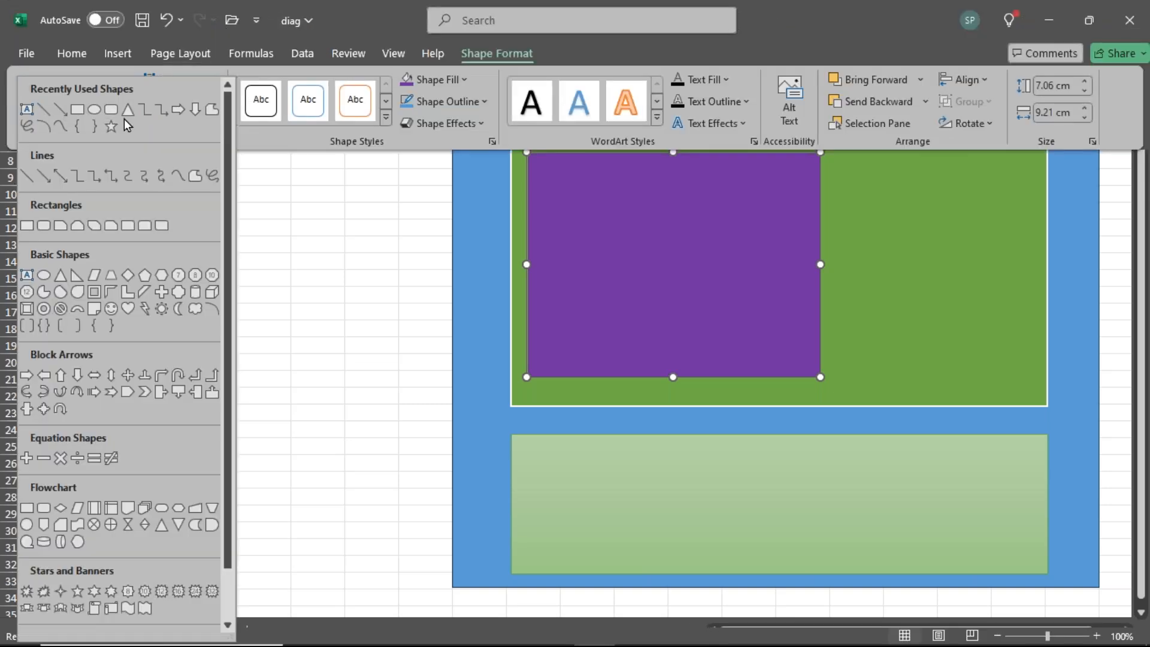
click(195, 292)
drag(561, 199, 641, 339)
drag(595, 264, 722, 251)
- Shorten both cylinders and stack them one above the other along the purple rectangle's left side
drag(727, 189, 726, 248)
click(599, 258)
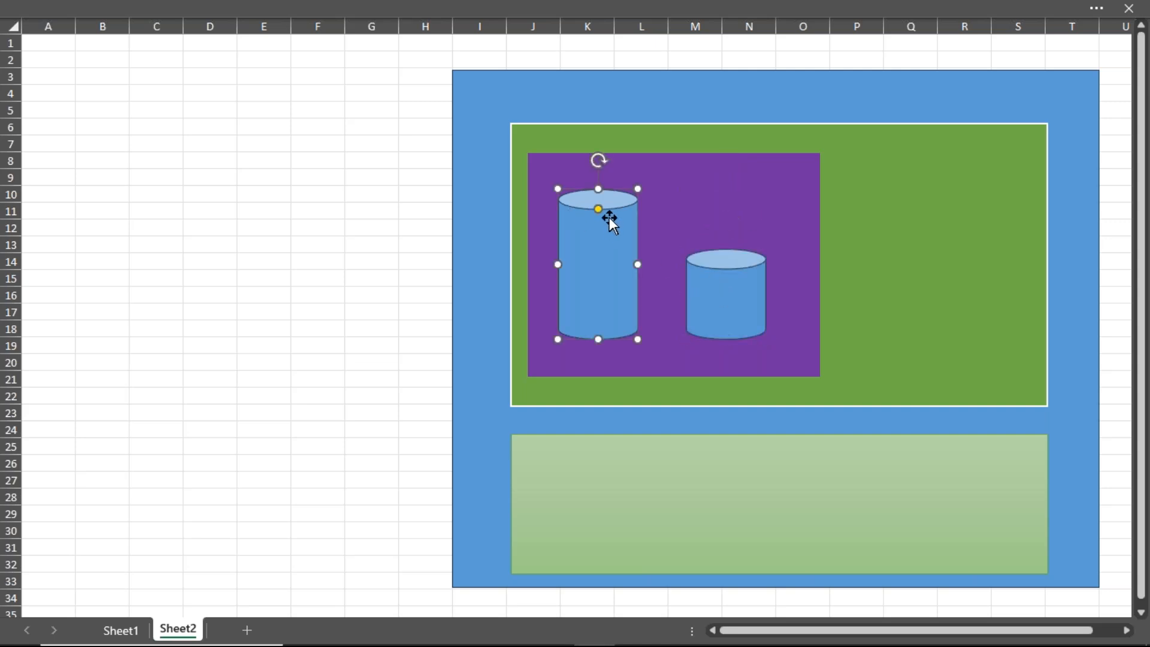
drag(598, 190, 606, 258)
click(575, 266)
drag(591, 287, 577, 259)
drag(734, 289, 642, 318)
drag(558, 264, 564, 238)
drag(623, 322, 578, 331)
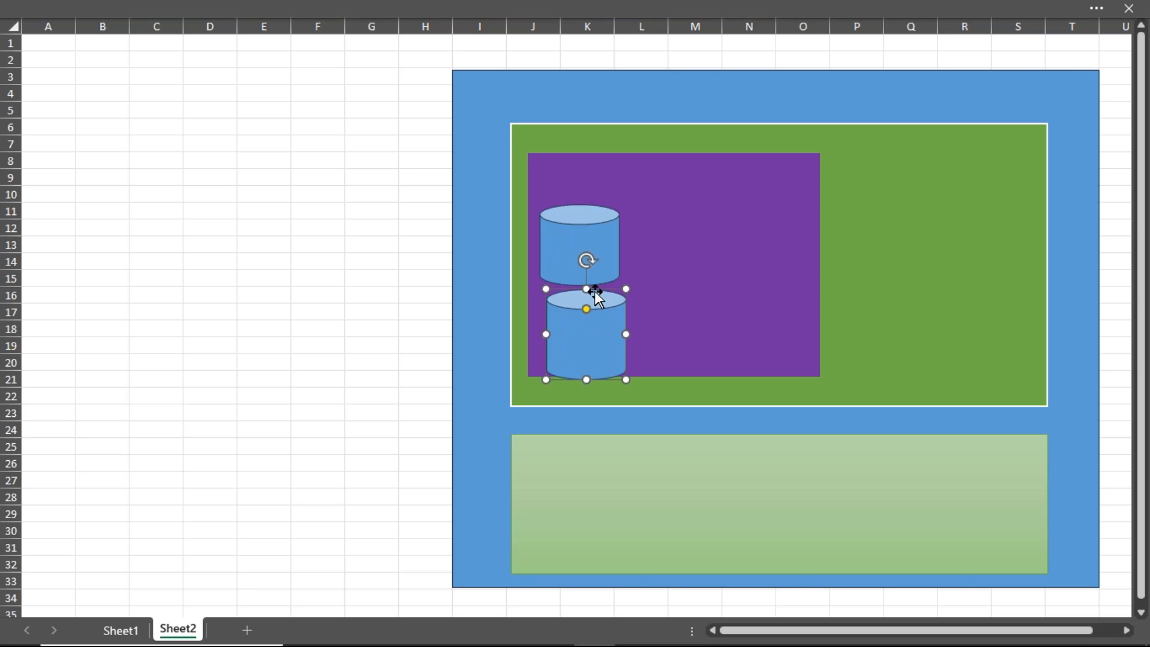
- Reduce the height of both stacked cylinders further and nudge the upper one down slightly
drag(586, 289, 578, 334)
click(606, 257)
drag(580, 284, 580, 271)
key(Down)
key(Down)
- Duplicate the purple rectangle and fit the copy beside the cylinders, at about columns L to O, rows 11 to 20
click(745, 275)
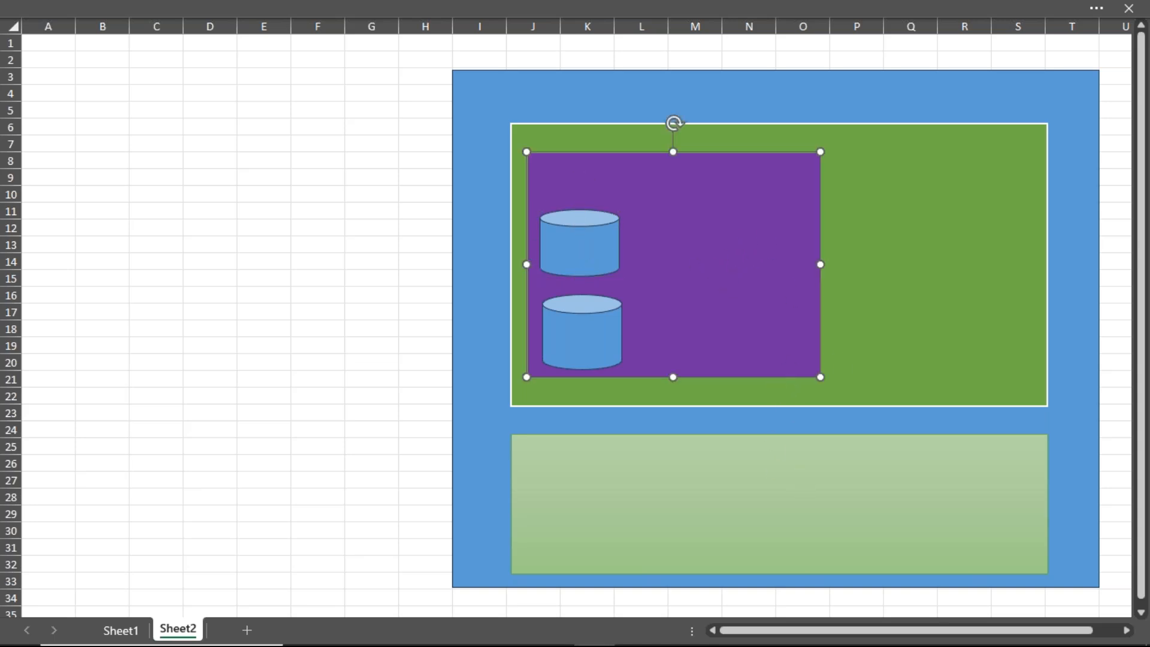
drag(681, 232, 803, 243)
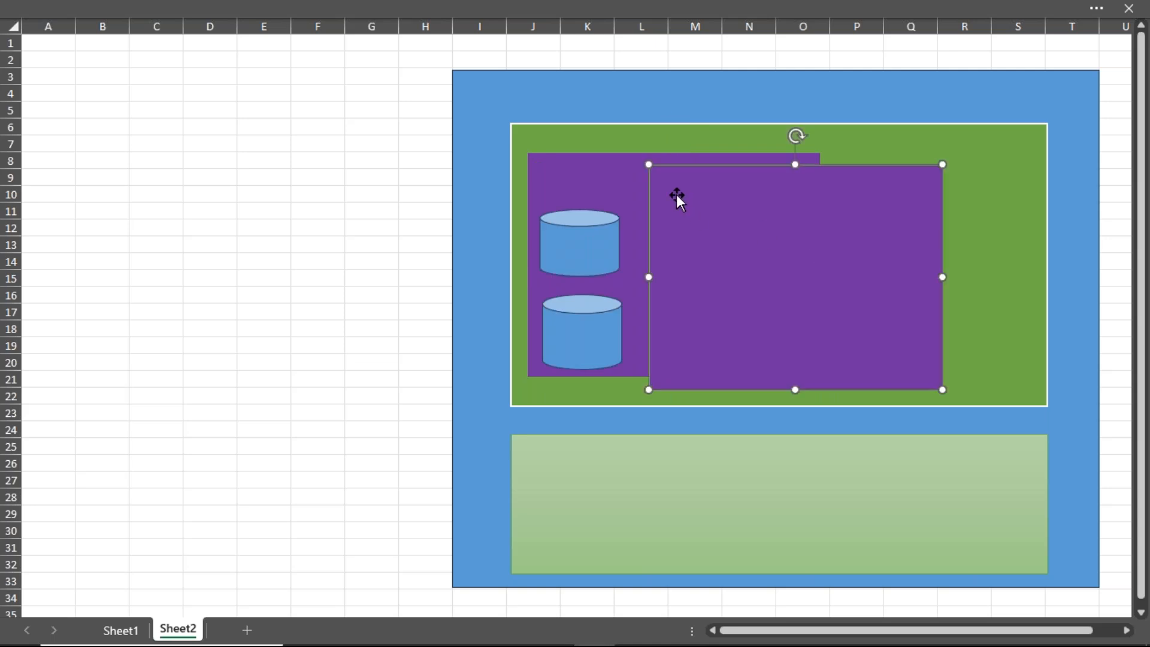
drag(650, 165, 734, 287)
drag(803, 339, 711, 260)
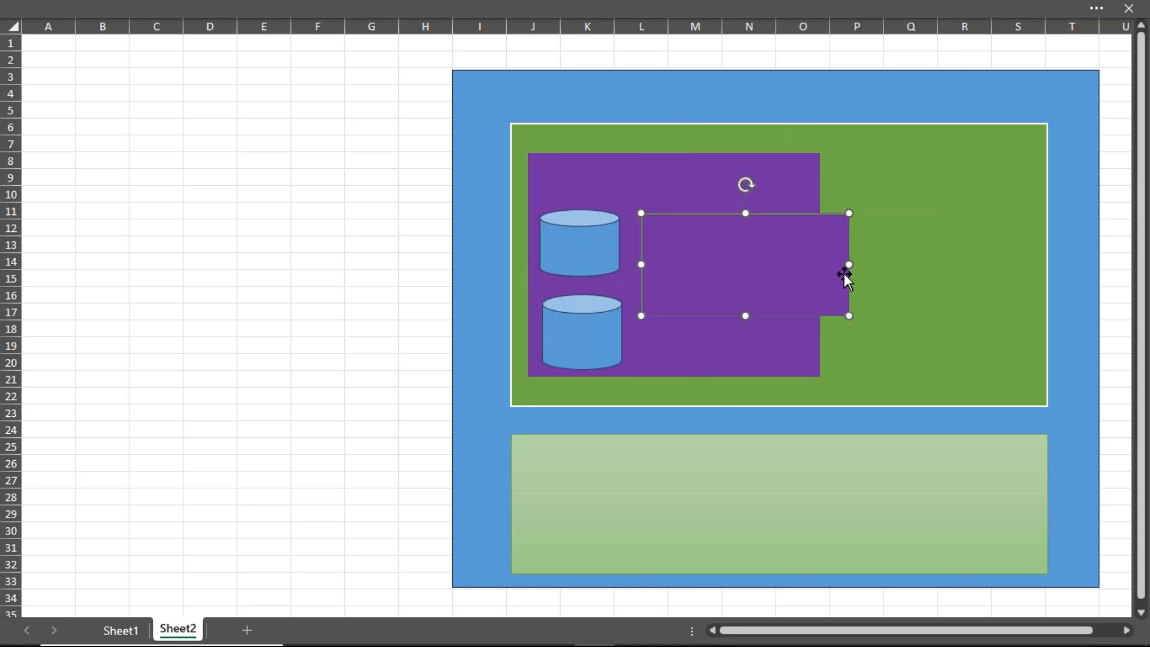
drag(850, 268, 811, 264)
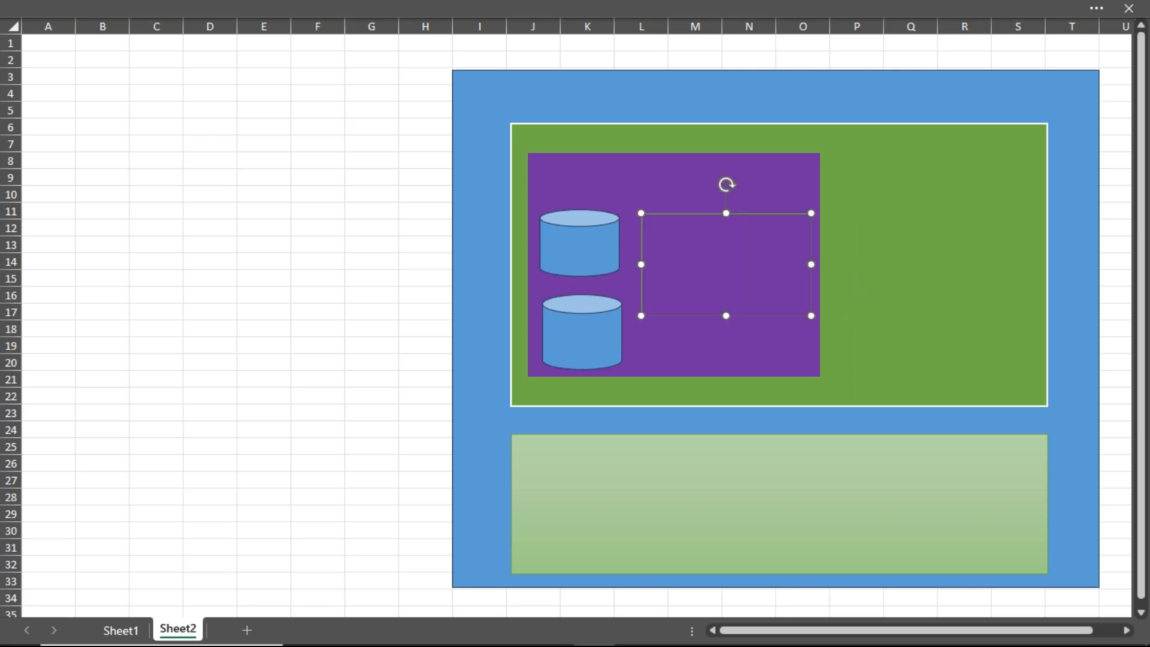
drag(727, 316, 732, 369)
- Fill the small rectangle beside the stacked cylinders with the standard dark blue color
right_click(728, 163)
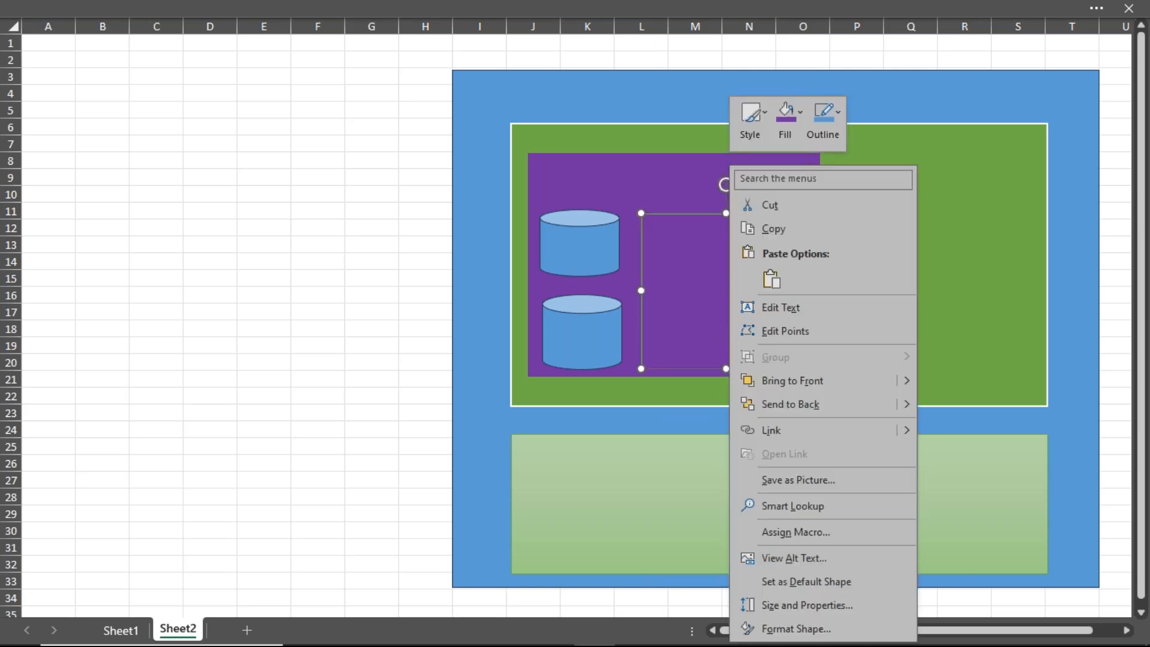
click(788, 143)
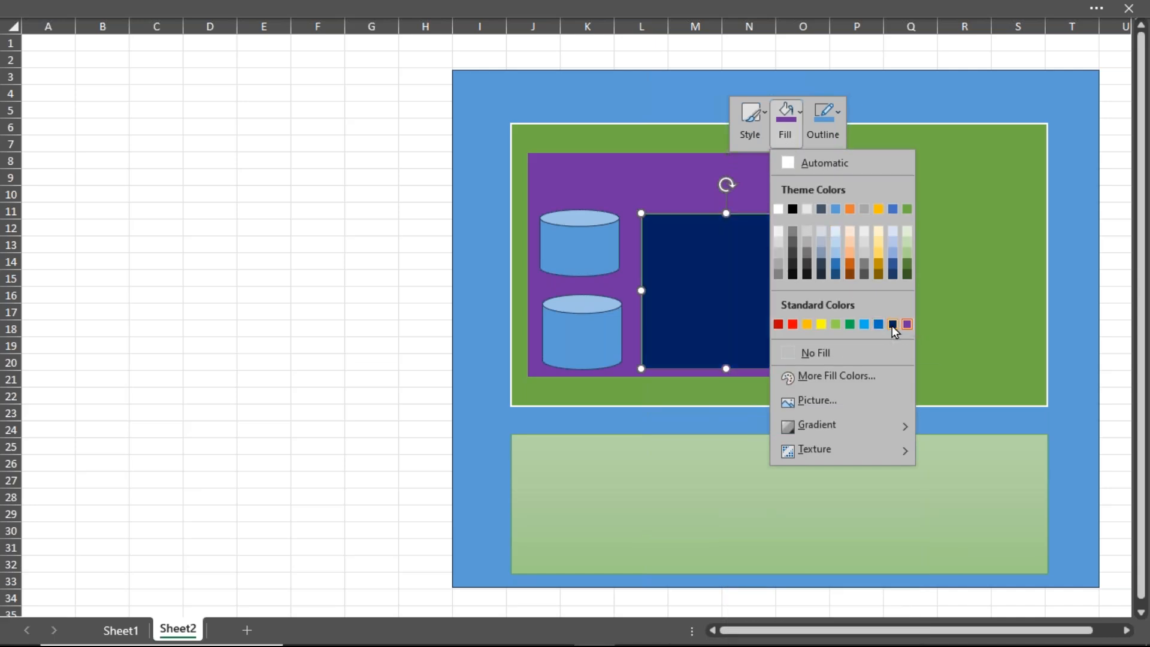
click(892, 324)
- Copy a cylinder into the dark blue rectangle, stretch it to nearly the full height, and place a duplicate beside it
click(614, 236)
click(613, 236)
drag(596, 250, 696, 246)
drag(692, 290, 692, 361)
drag(730, 291, 756, 273)
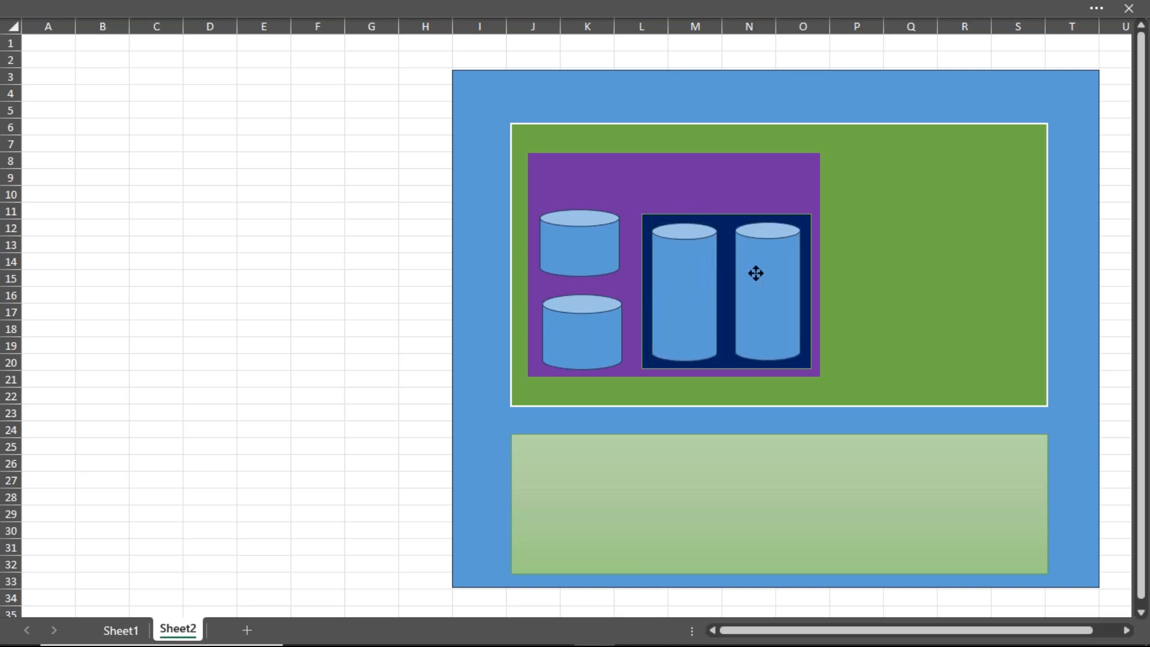
click(864, 257)
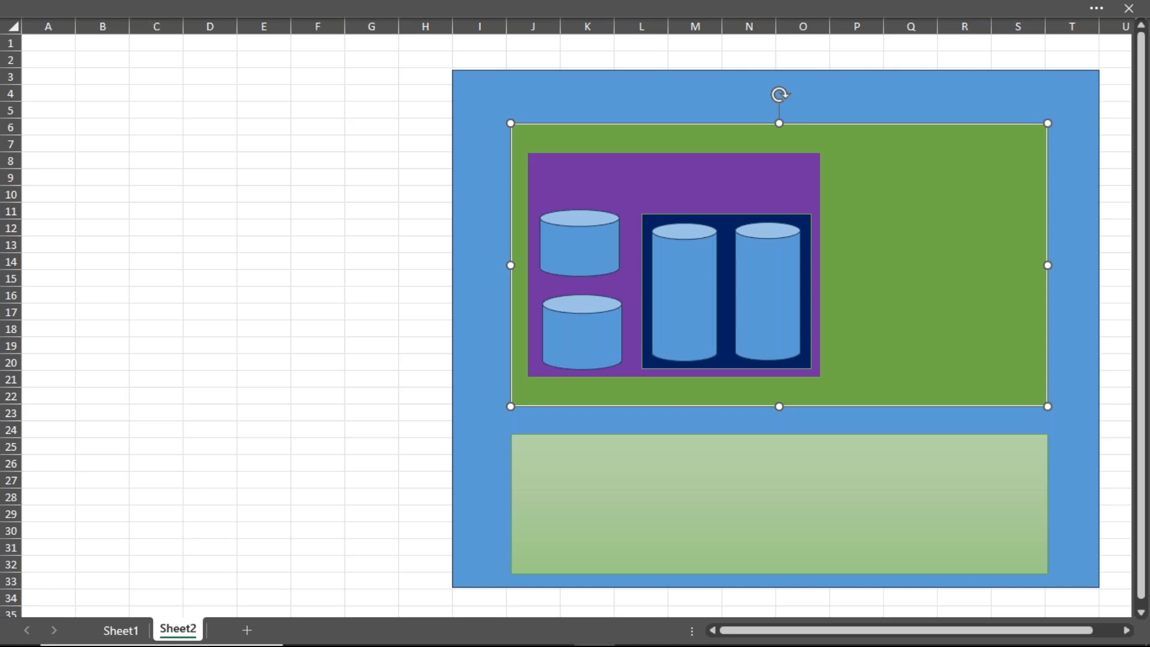
click(1042, 90)
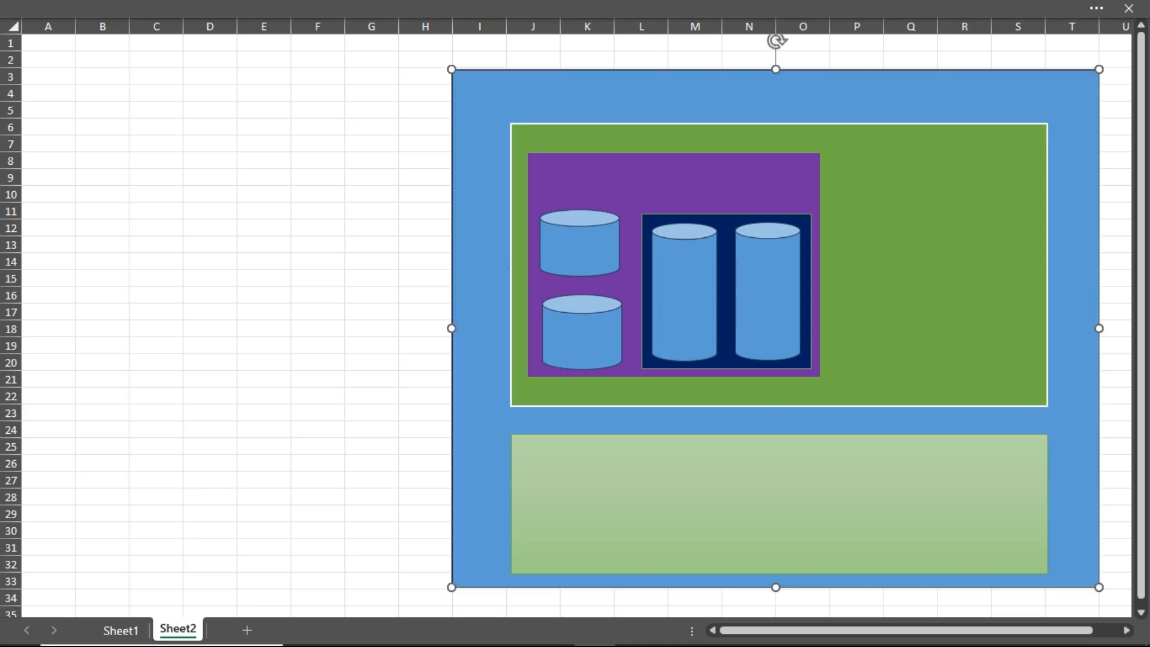
click(195, 3)
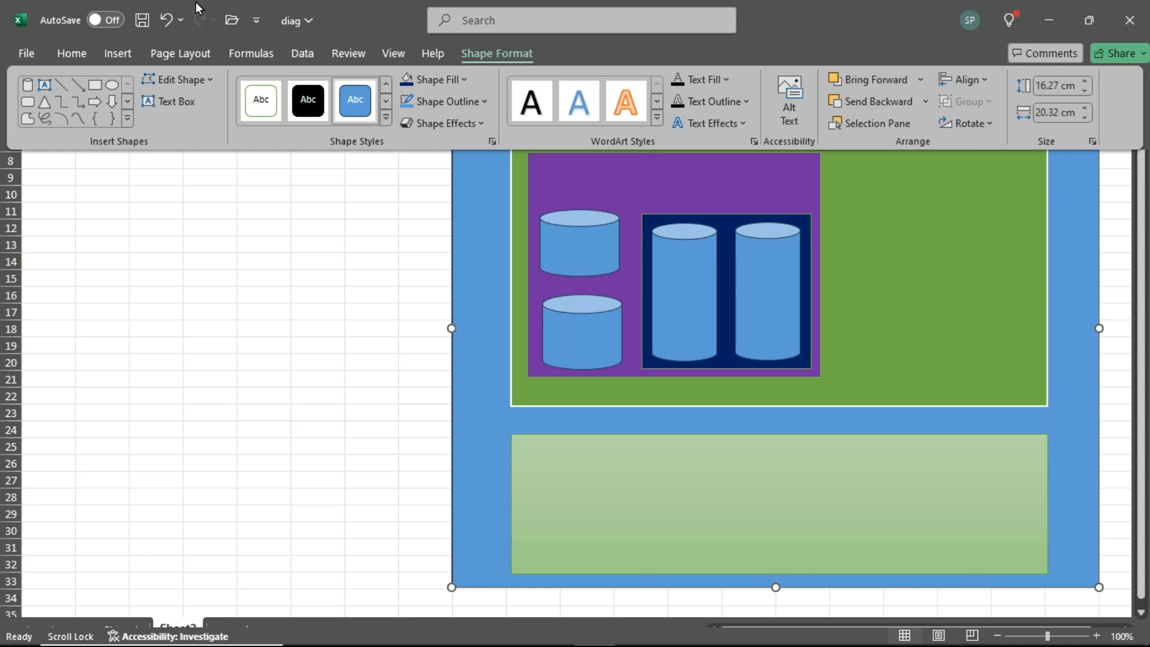
key(ctrl+shift+F1)
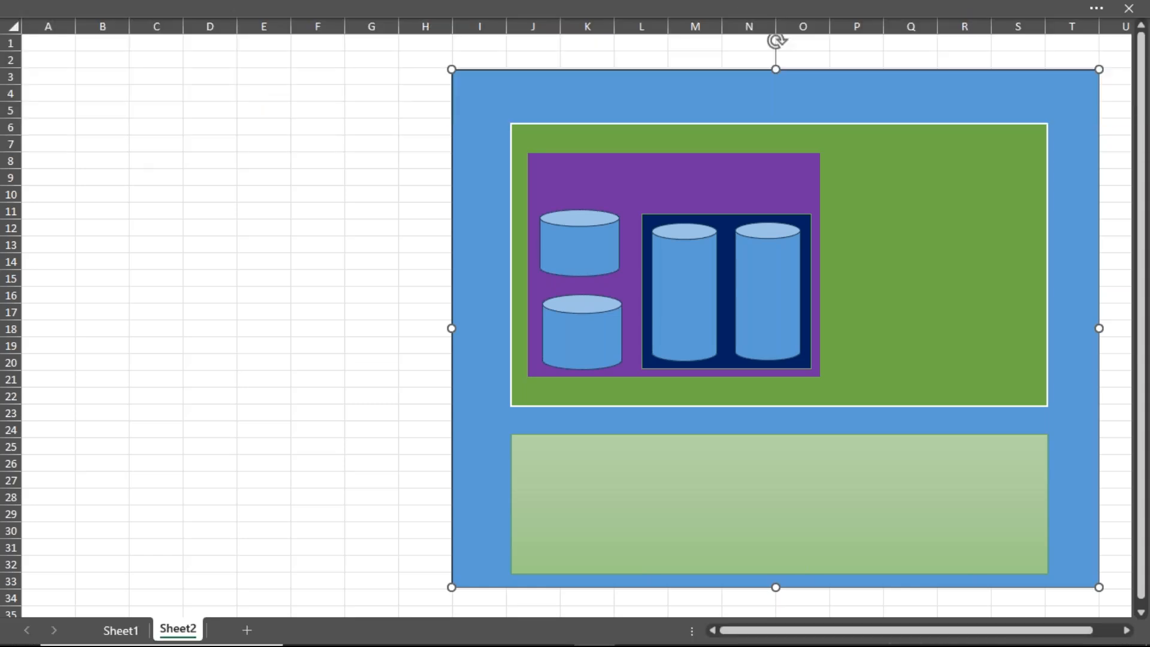
- Draw a small text box in the blue rectangle's upper-right corner, around rows 3 to 4, and label it "Azure Account"
drag(979, 91, 1085, 116)
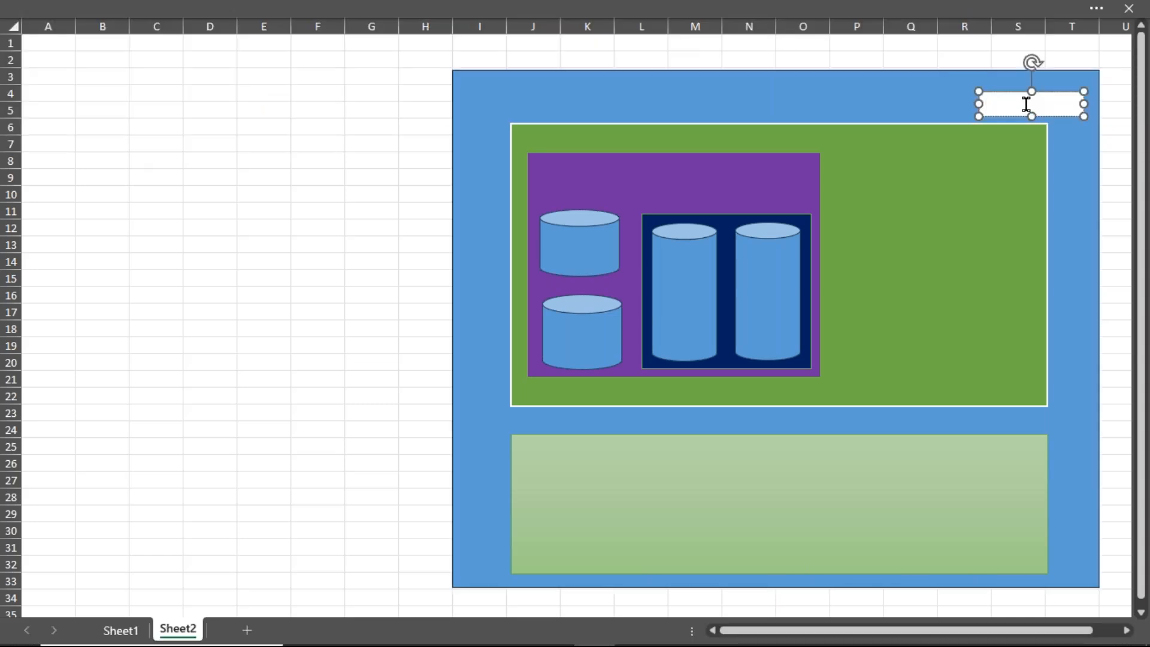
drag(1014, 95, 1013, 81)
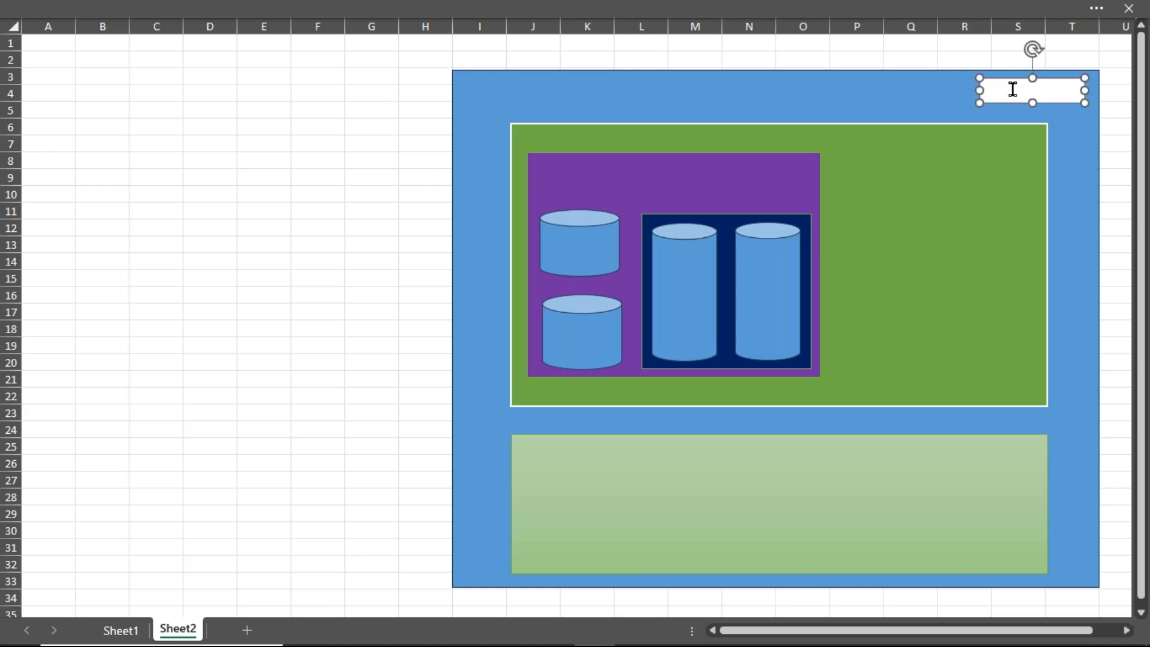
text(Azure Account)
key(BackSpace)
key(BackSpace)
key(BackSpace)
text(unt)
- Format the Azure Account label as bold, centered 14-point text, widen its box to fit one line, and nudge it closer to the corner
triple_click(1013, 89)
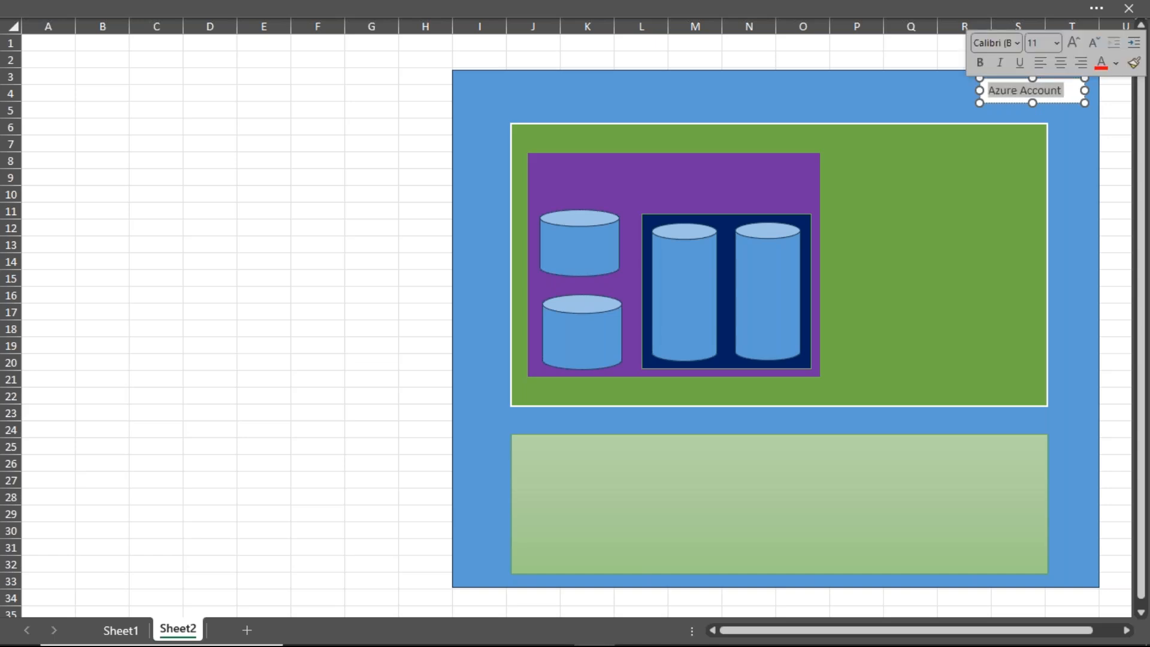
click(987, 61)
click(1061, 63)
click(1076, 43)
click(1076, 42)
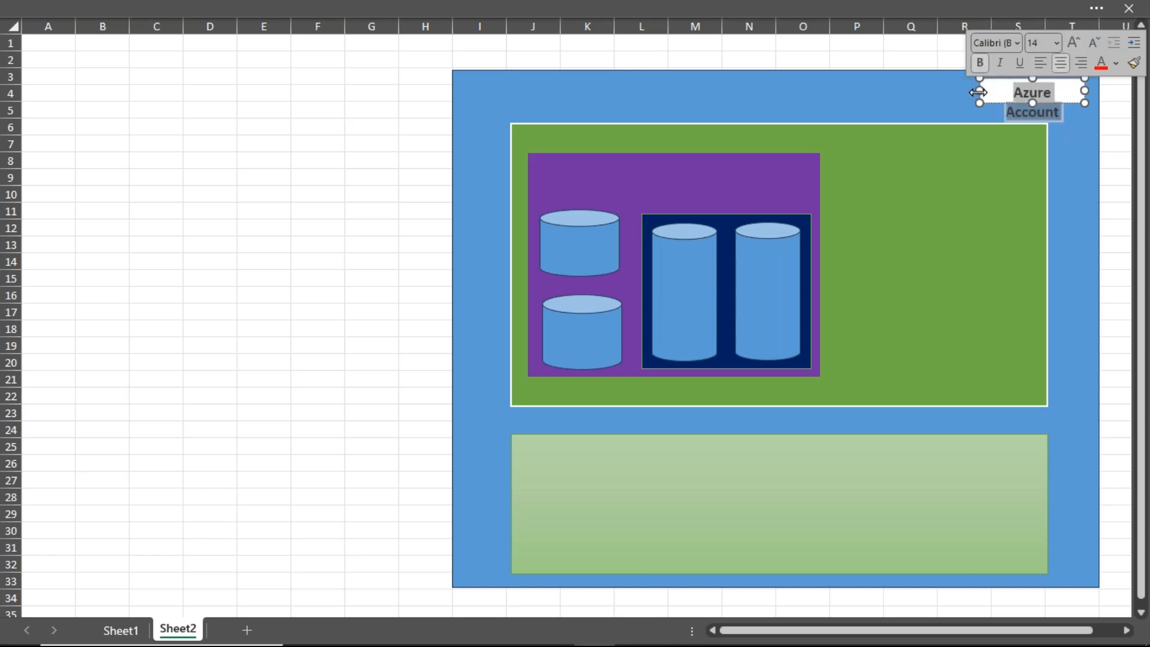
drag(980, 91, 951, 91)
click(1079, 177)
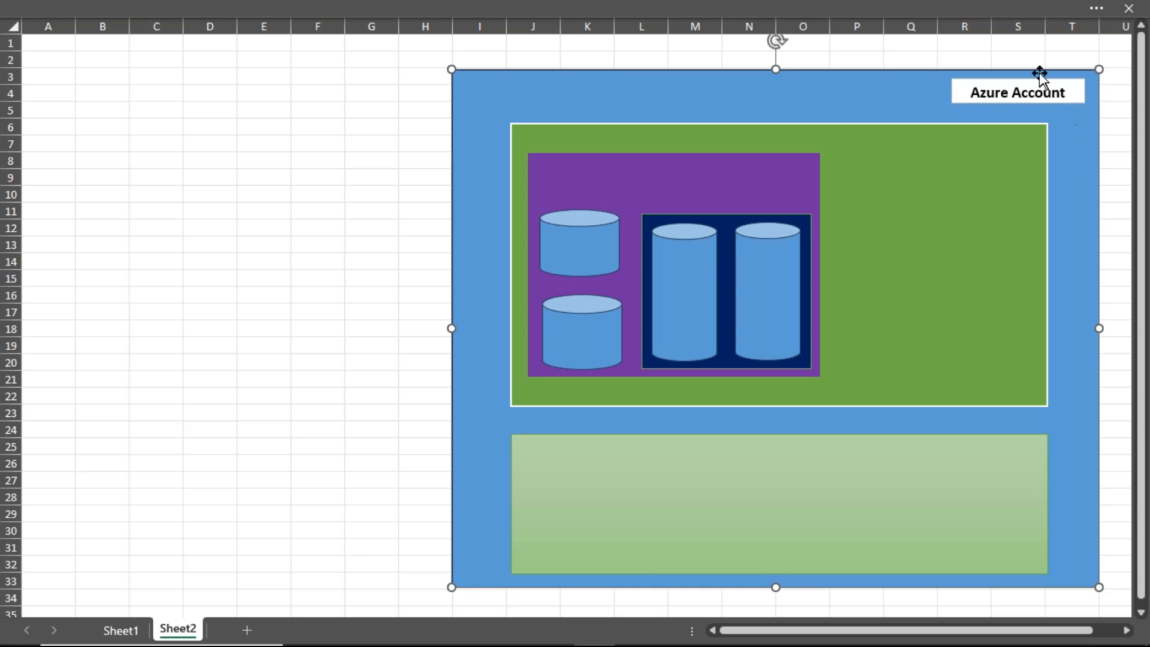
click(1031, 80)
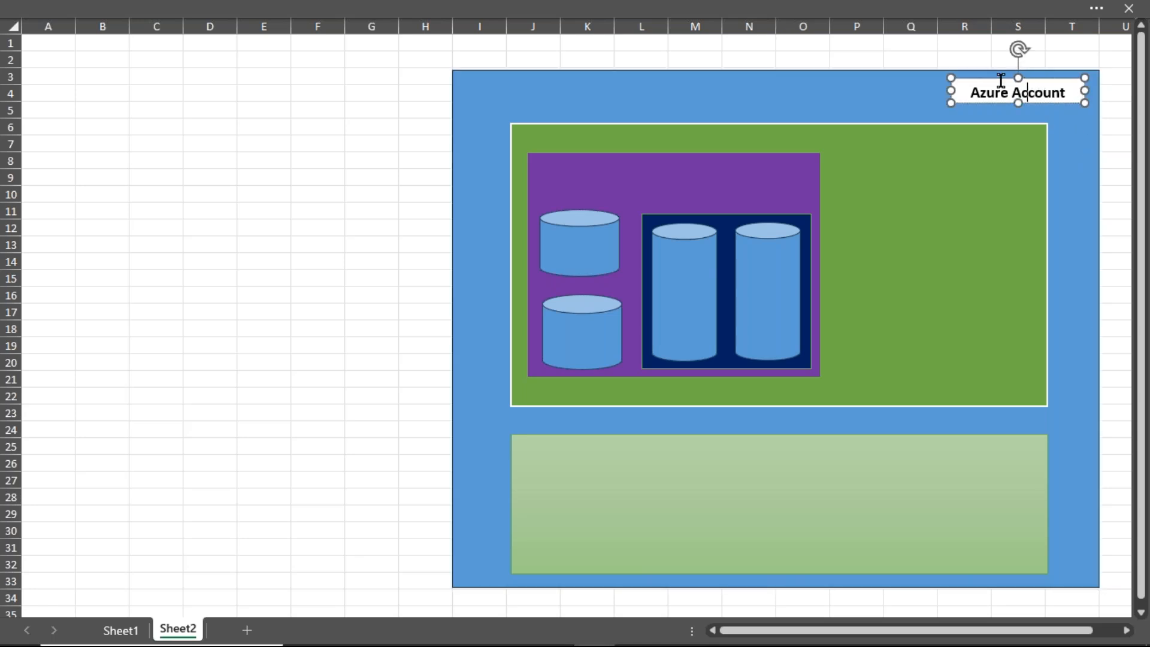
drag(996, 78, 1003, 76)
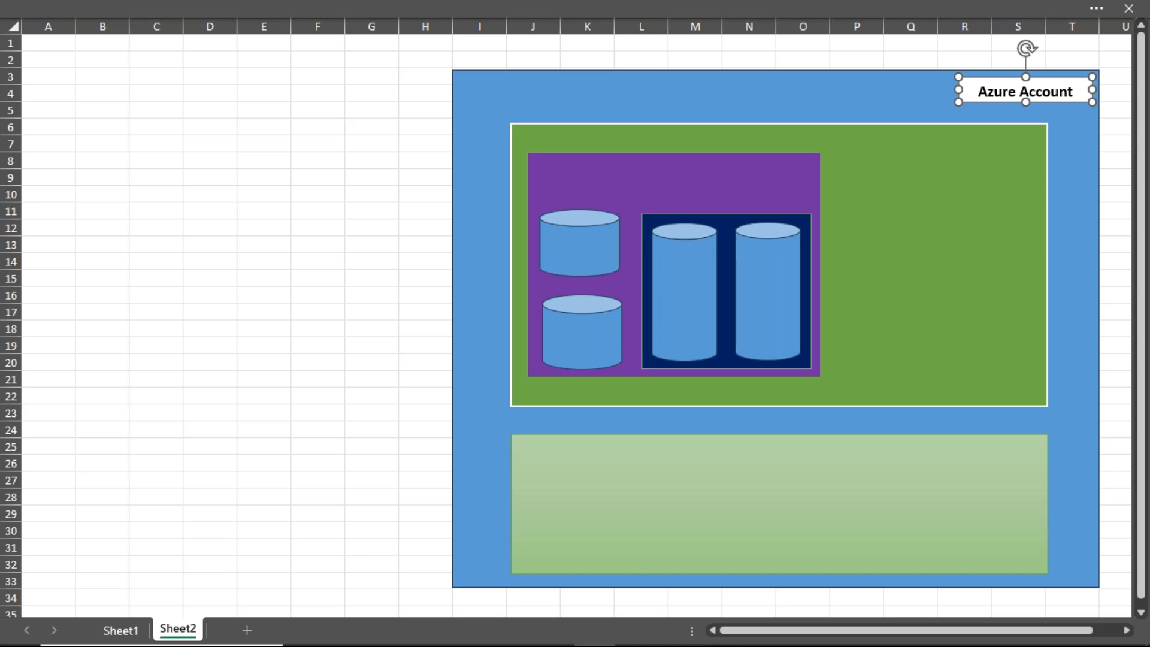
- Duplicate the Azure Account label into the dark green rectangle's upper-right corner and change the copy's text to "Free Subscription"
drag(988, 80, 933, 129)
triple_click(940, 142)
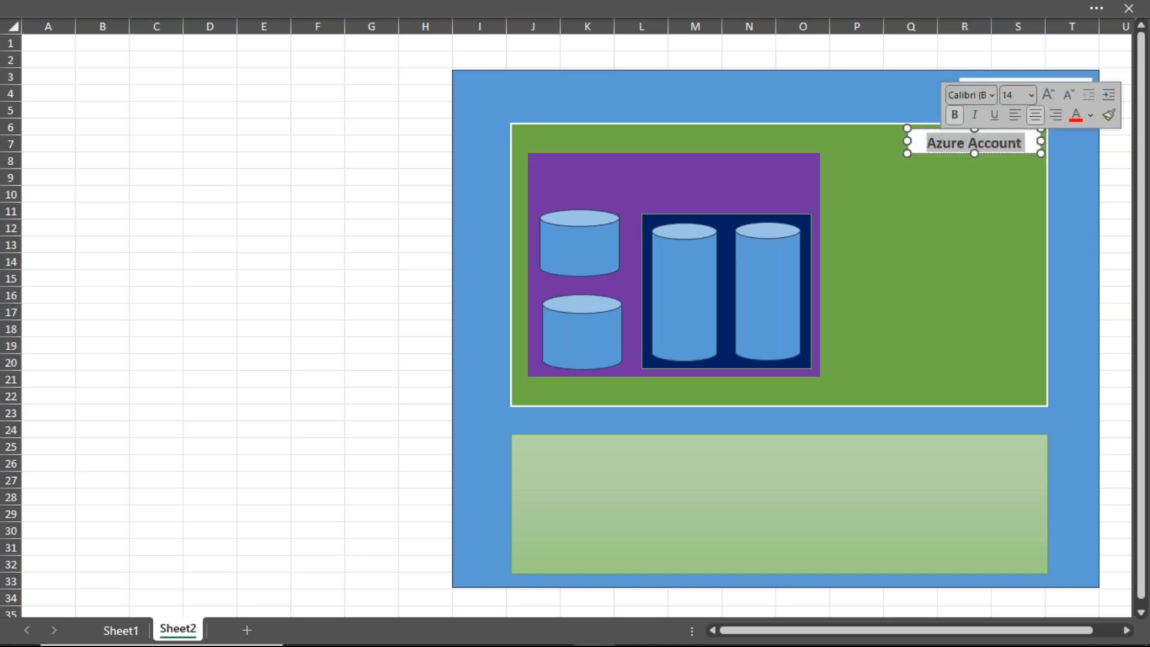
text(Free Subscription)
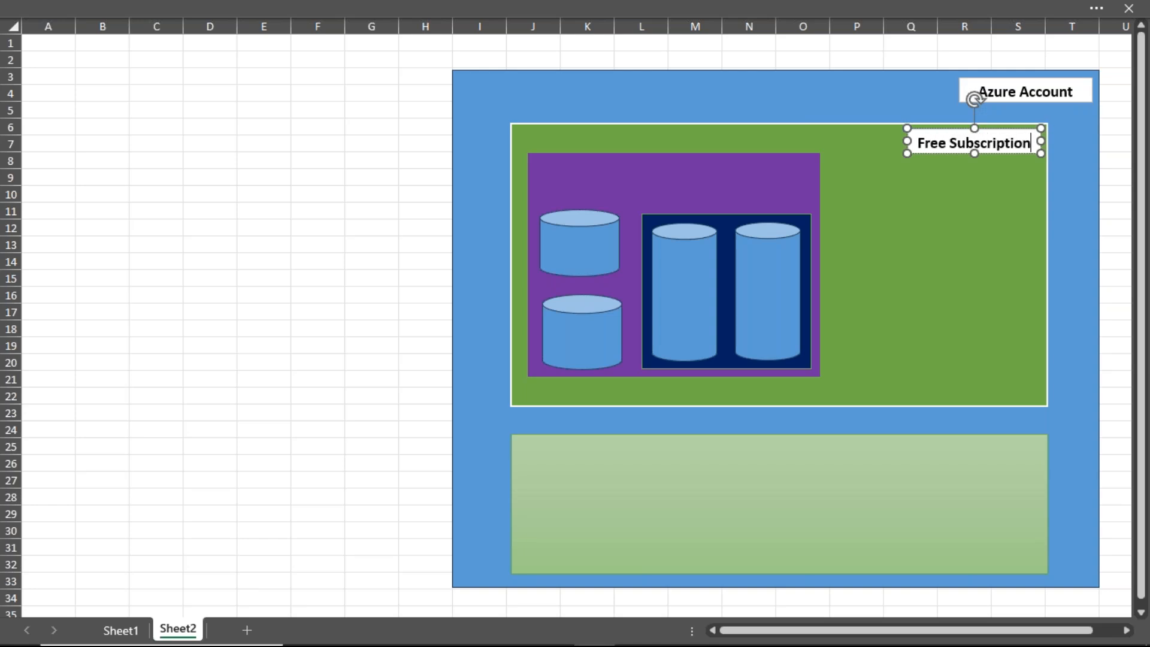
- Duplicate the Free Subscription label into the light green rectangle's upper-right corner, reword it as "Paid Subscription", and align it with the label above
drag(941, 131, 927, 441)
double_click(928, 456)
text(Pau Subscription)
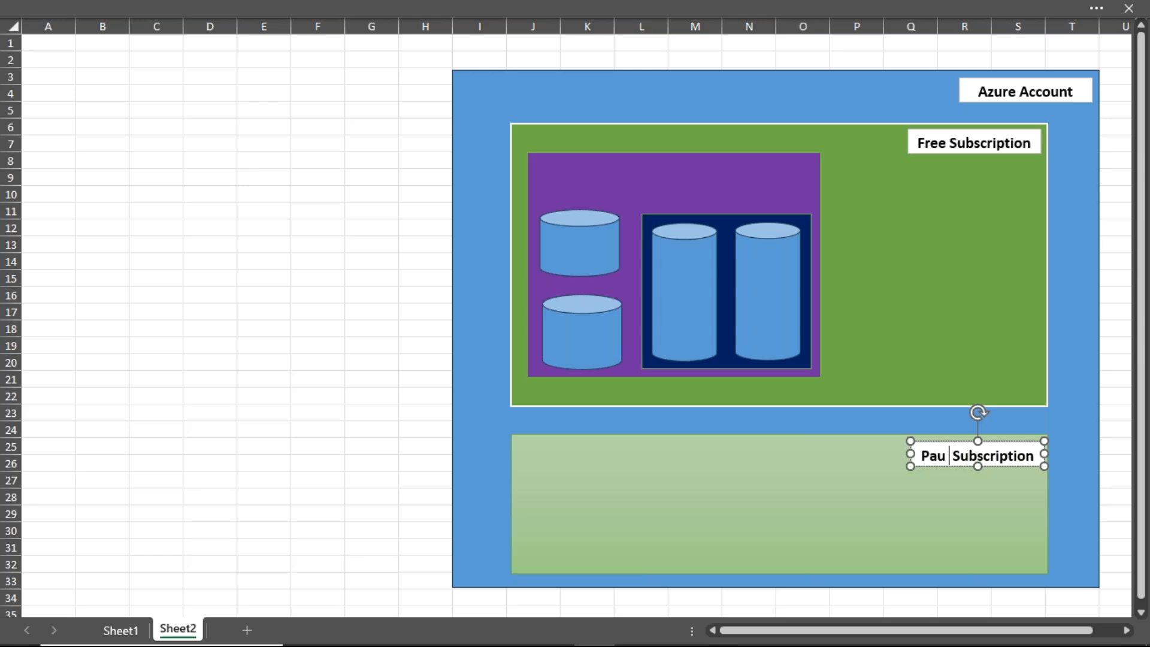
key(BackSpace)
text(id)
click(884, 474)
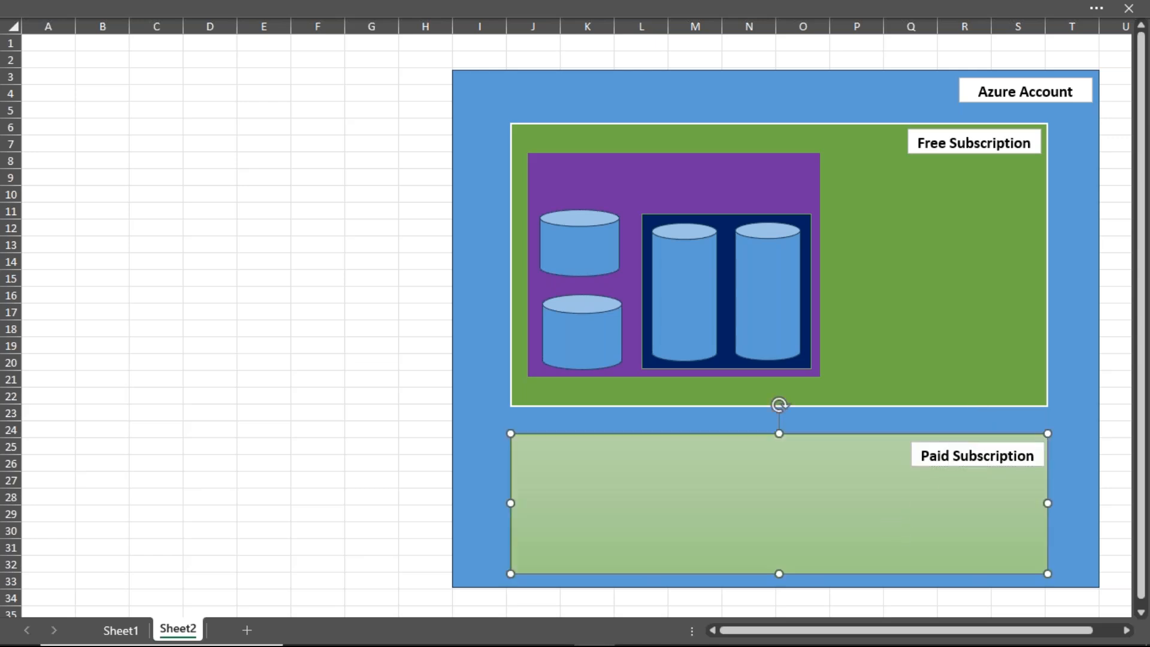
click(923, 443)
drag(923, 444, 922, 440)
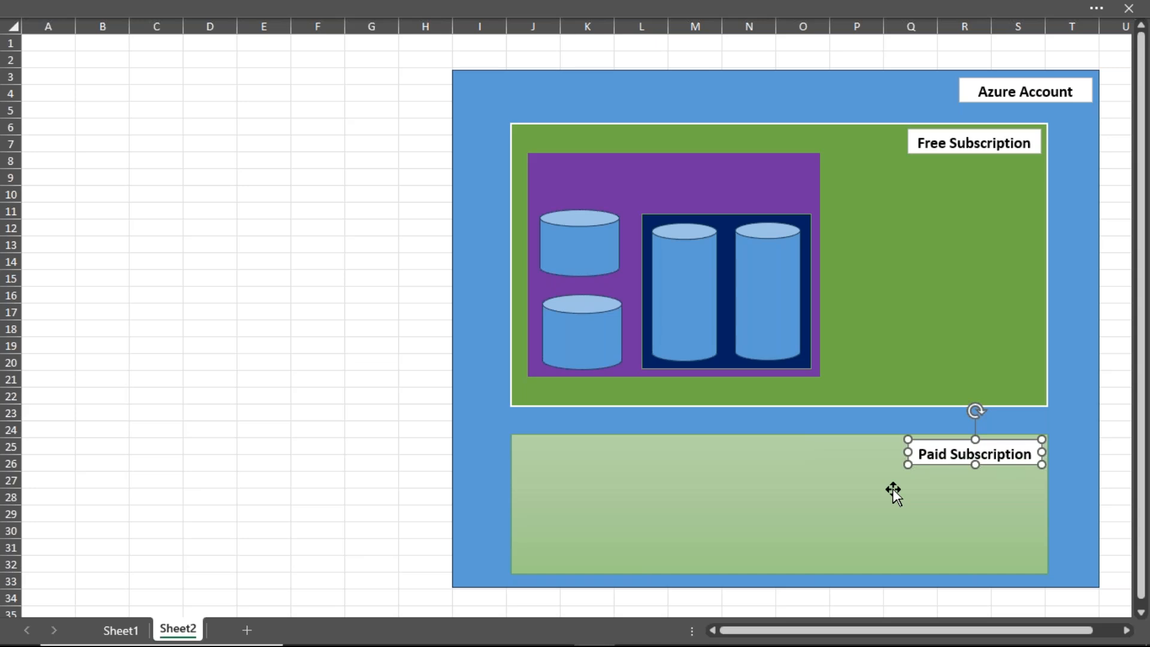
- Copy the Free Subscription label into the purple rectangle's upper-right corner and change its text to "Azure SQL Server"
click(910, 143)
key(ctrl+v)
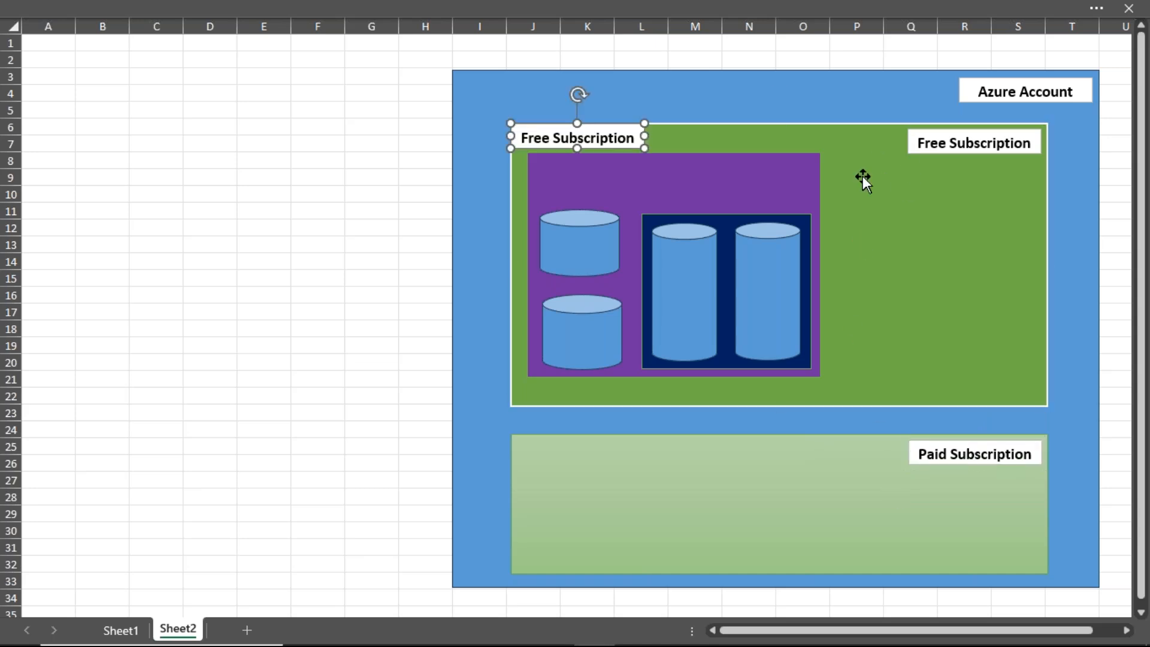
drag(525, 123, 701, 154)
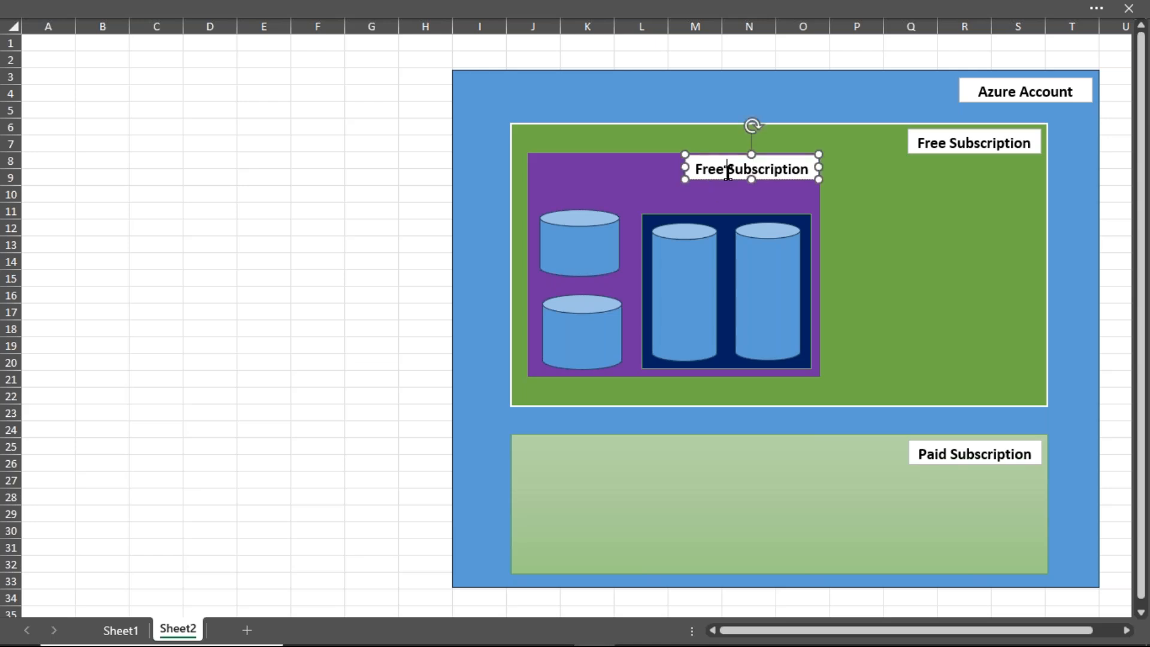
triple_click(728, 172)
text(Azure SQL Server)
click(862, 243)
- Paste another label copy above the upper stacked cylinder and change its text to "Azure SQL DB"
click(687, 166)
key(ctrl+v)
drag(735, 170, 572, 181)
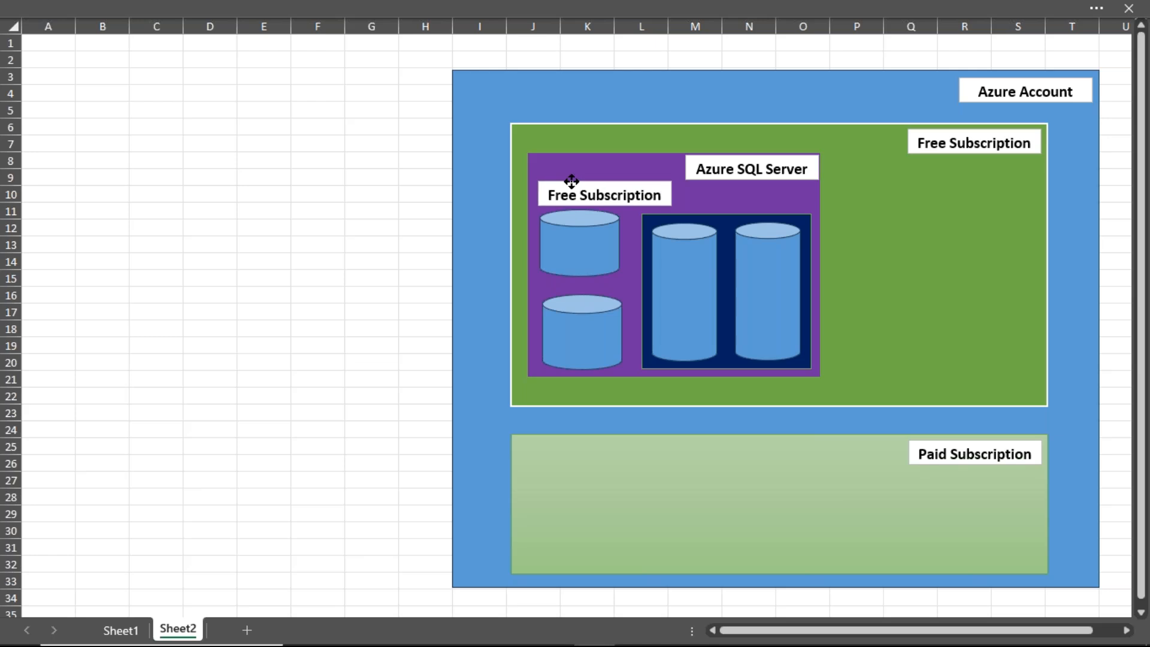
triple_click(613, 194)
text(Azure SQL DB)
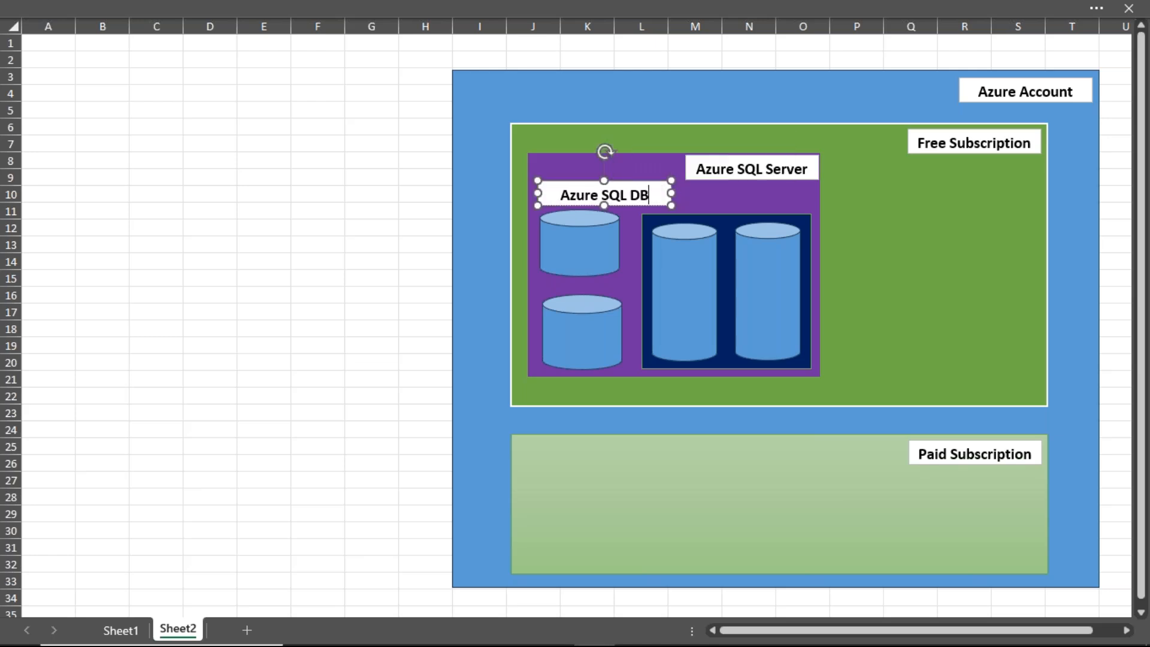
drag(557, 181, 554, 178)
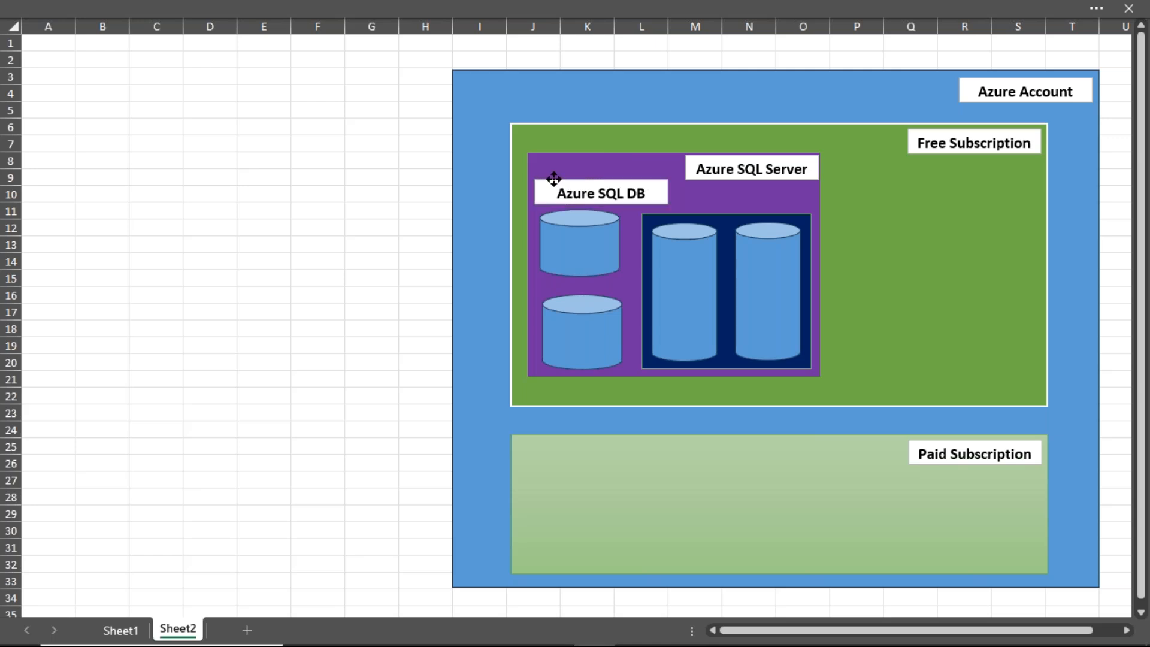
- Reduce the Azure SQL DB label to 11-point text and shrink its box to about the cylinder's width
drag(668, 192, 641, 195)
triple_click(619, 196)
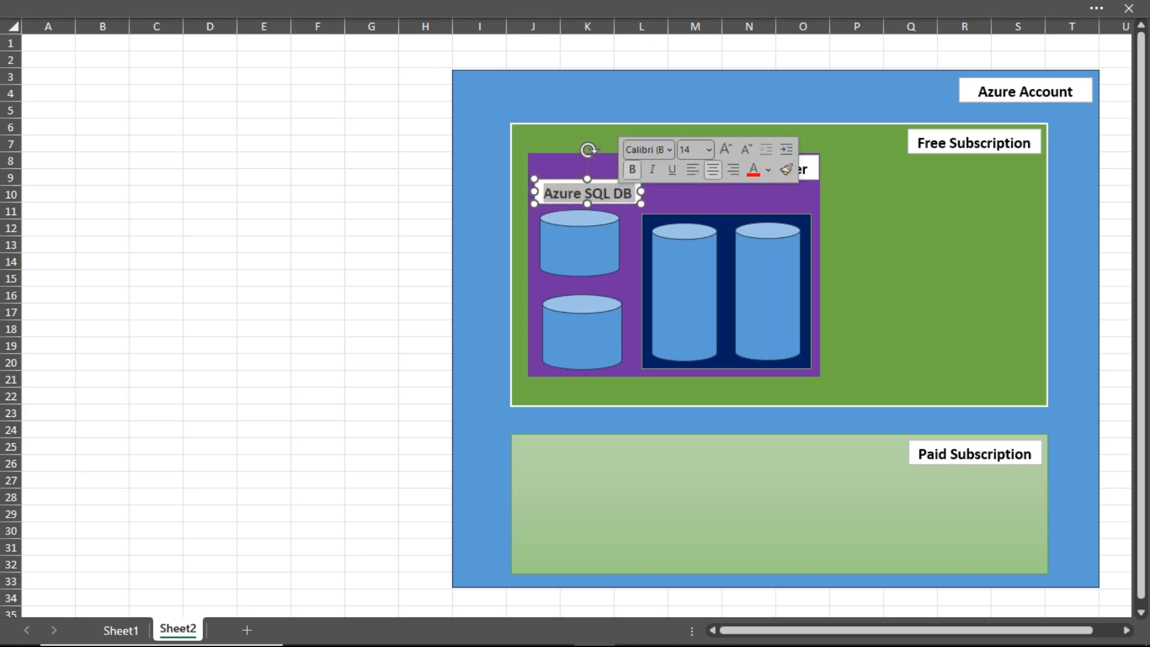
click(743, 151)
click(743, 151)
drag(642, 192, 579, 186)
click(609, 183)
click(553, 186)
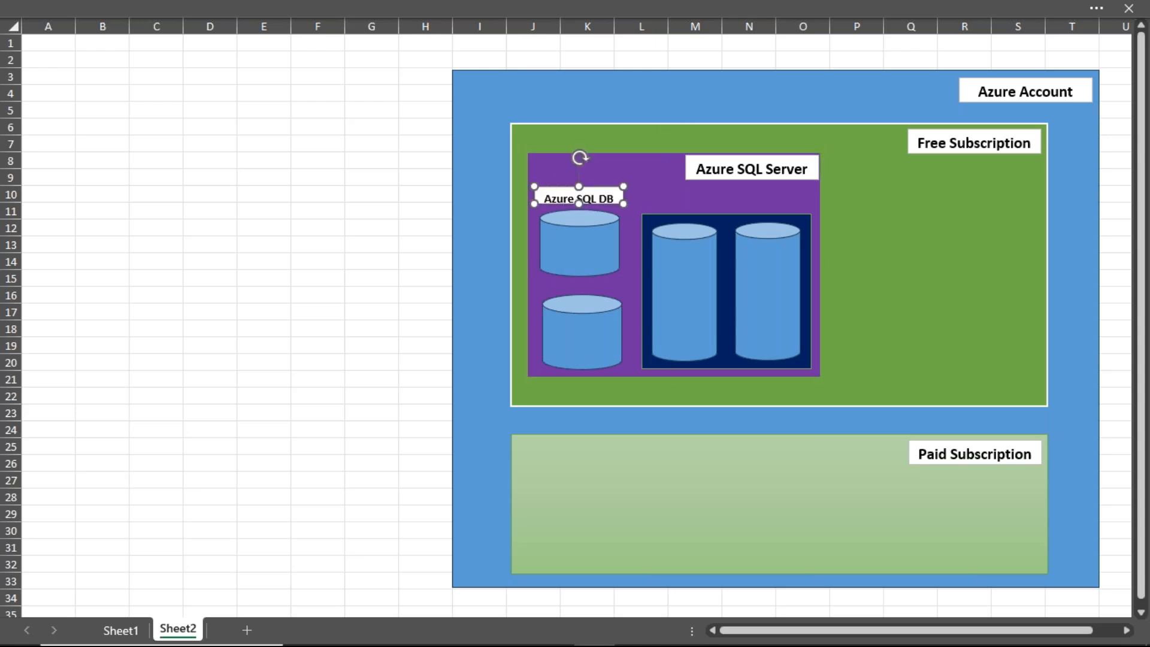
- Duplicate the Azure SQL DB label above the lower stacked cylinder, and nudge that cylinder and its label down slightly
drag(578, 198, 557, 280)
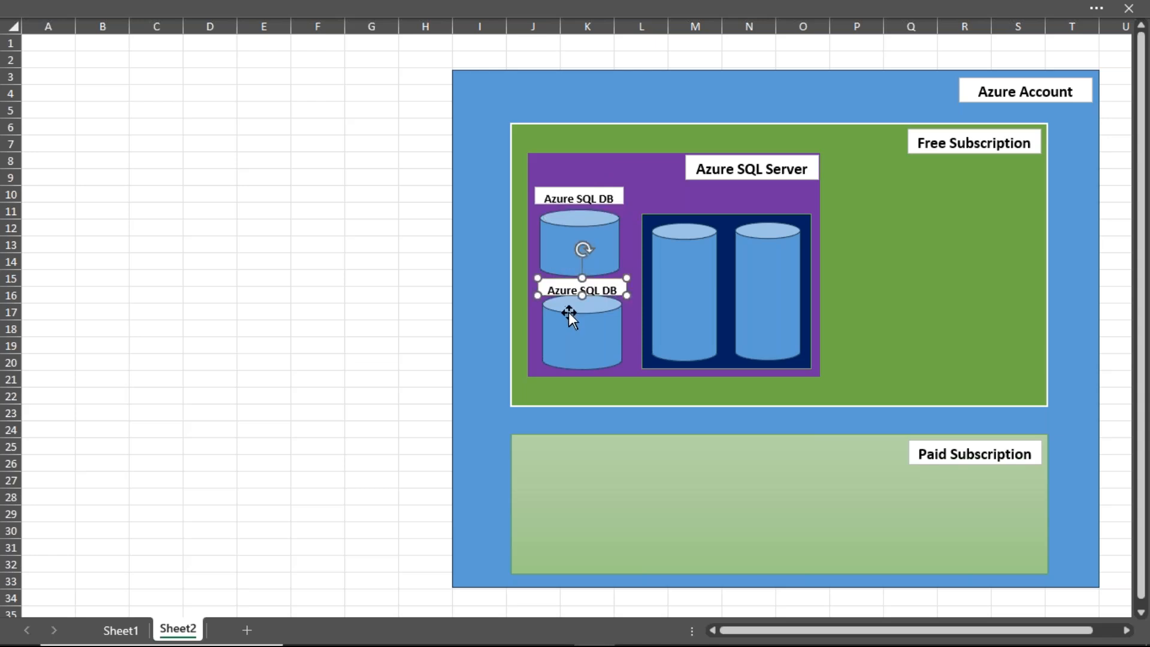
drag(587, 321, 588, 324)
click(616, 276)
drag(617, 275, 618, 281)
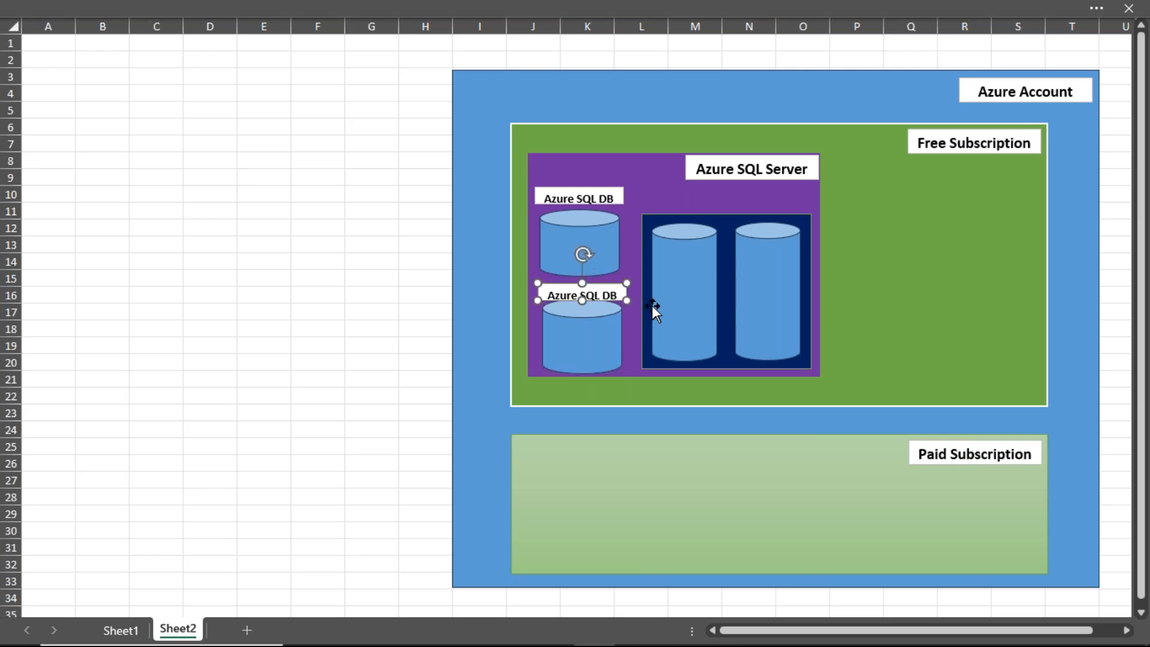
- Copy the Azure SQL DB label above the dark blue rectangle's right end and change its text to "Elastic Pool"
click(595, 183)
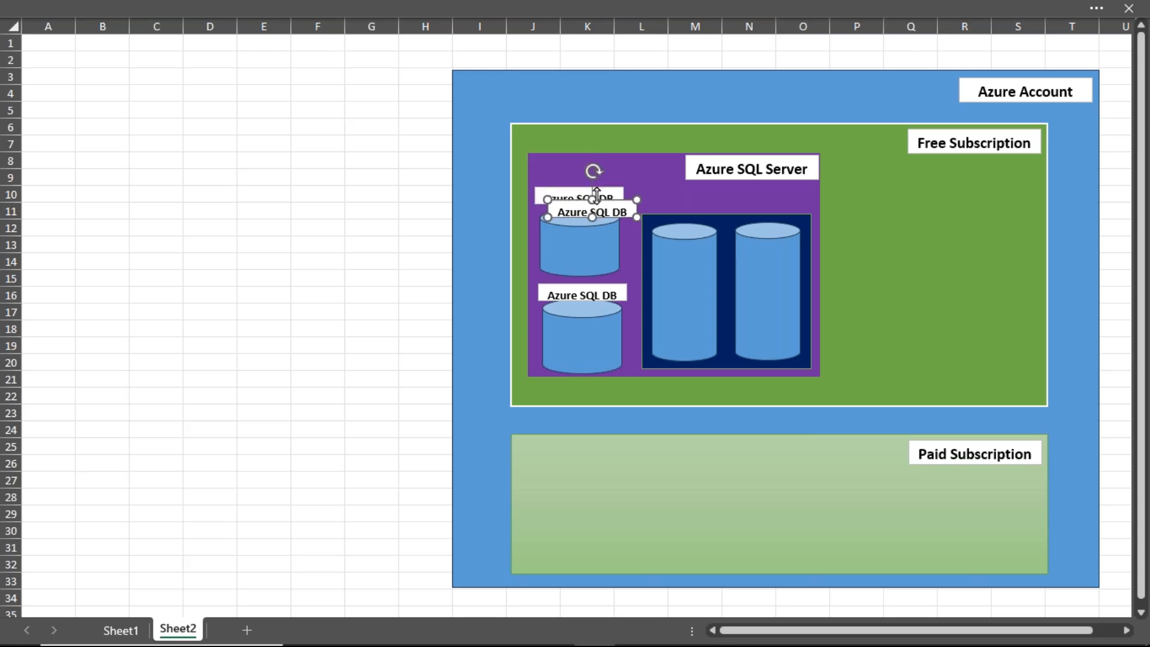
drag(576, 198, 753, 188)
triple_click(757, 204)
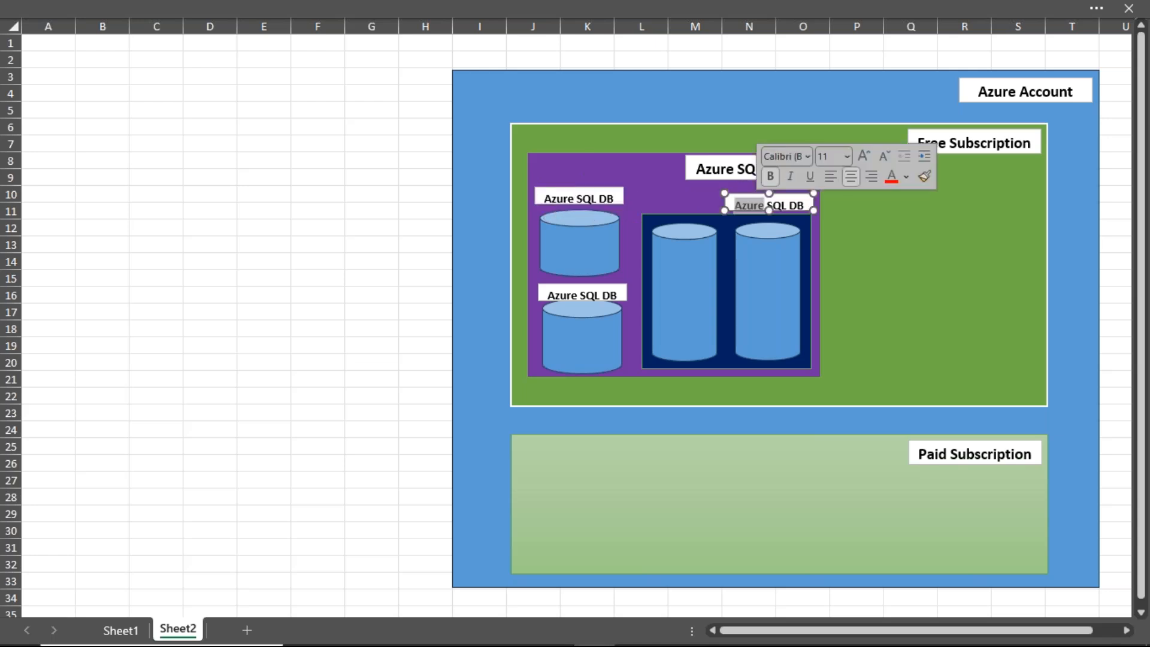
text(Elas)
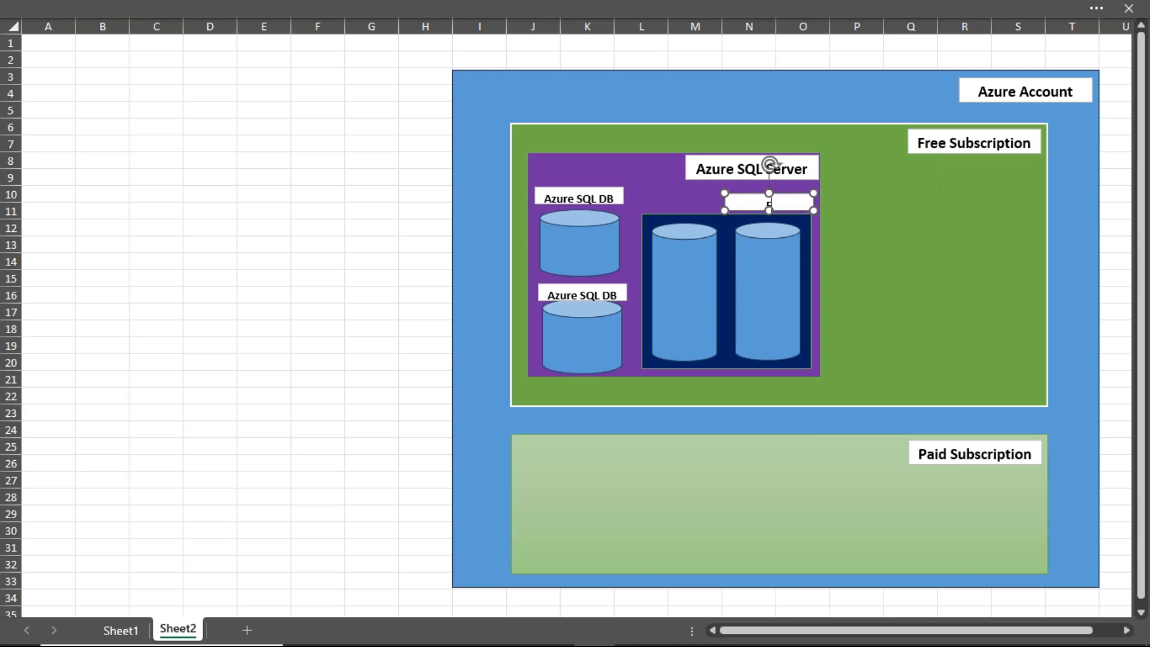
text(tic Pool)
click(429, 143)
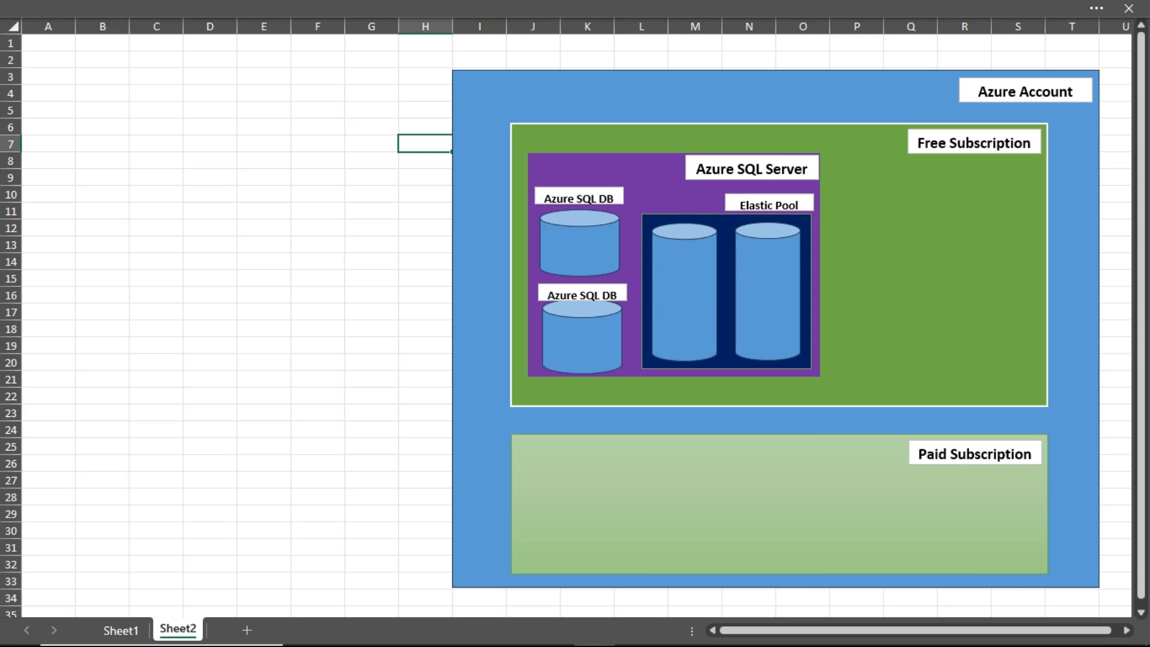
- Switch to the Azure portal in the browser and open the offers for adding a new subscription
key(alt+Tab)
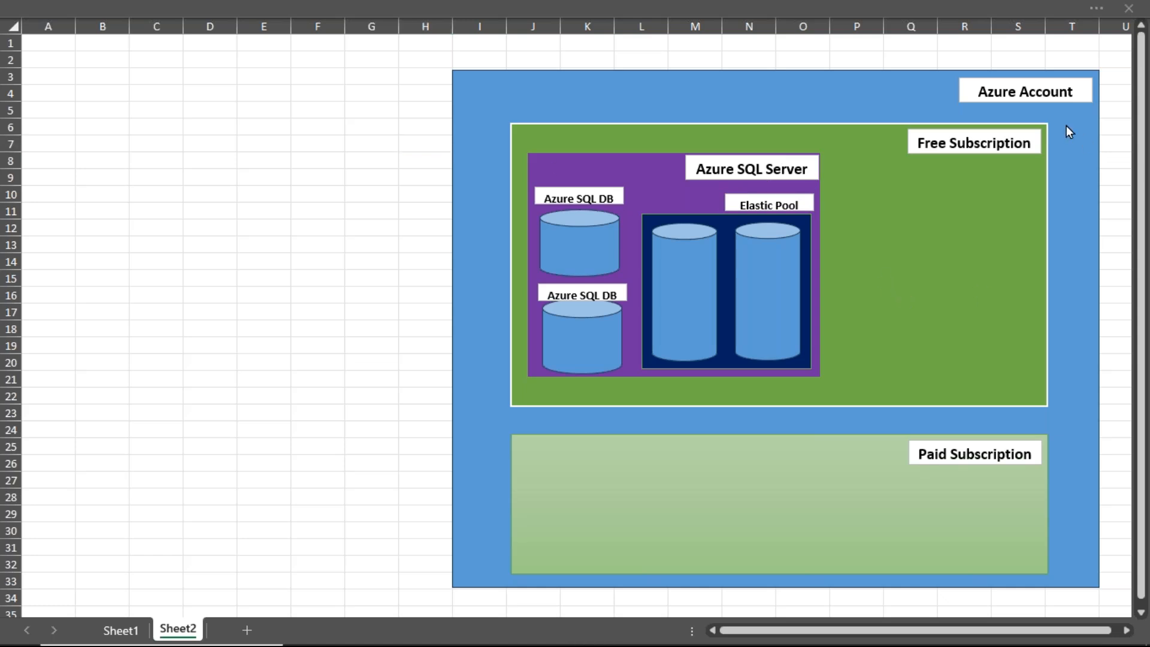
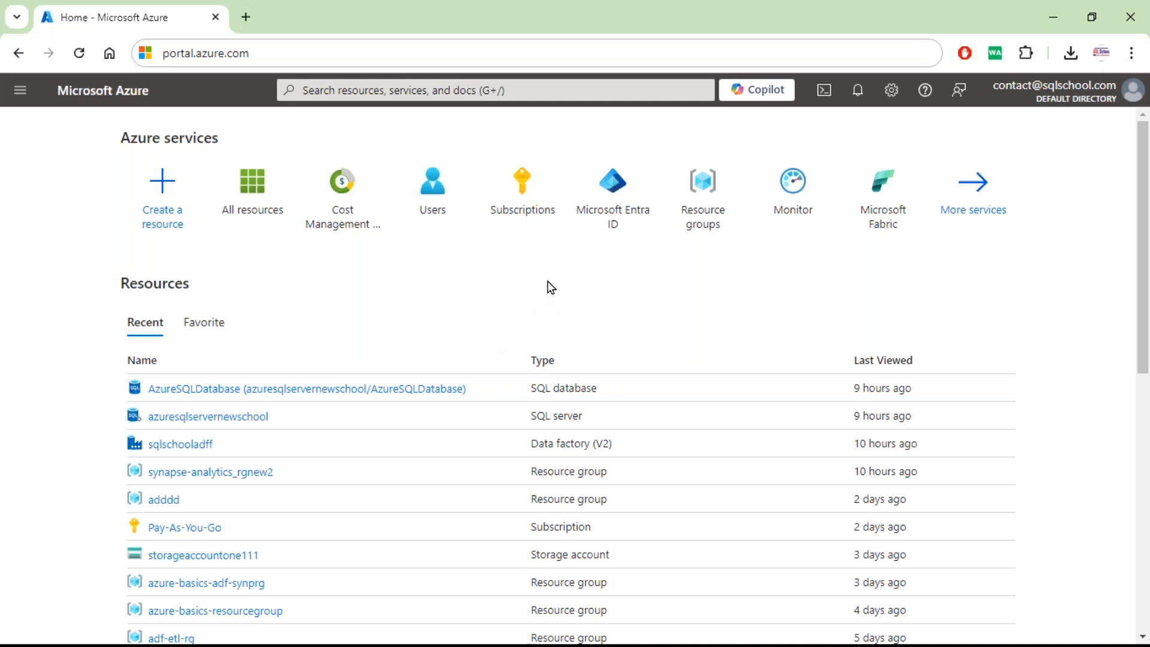
click(516, 200)
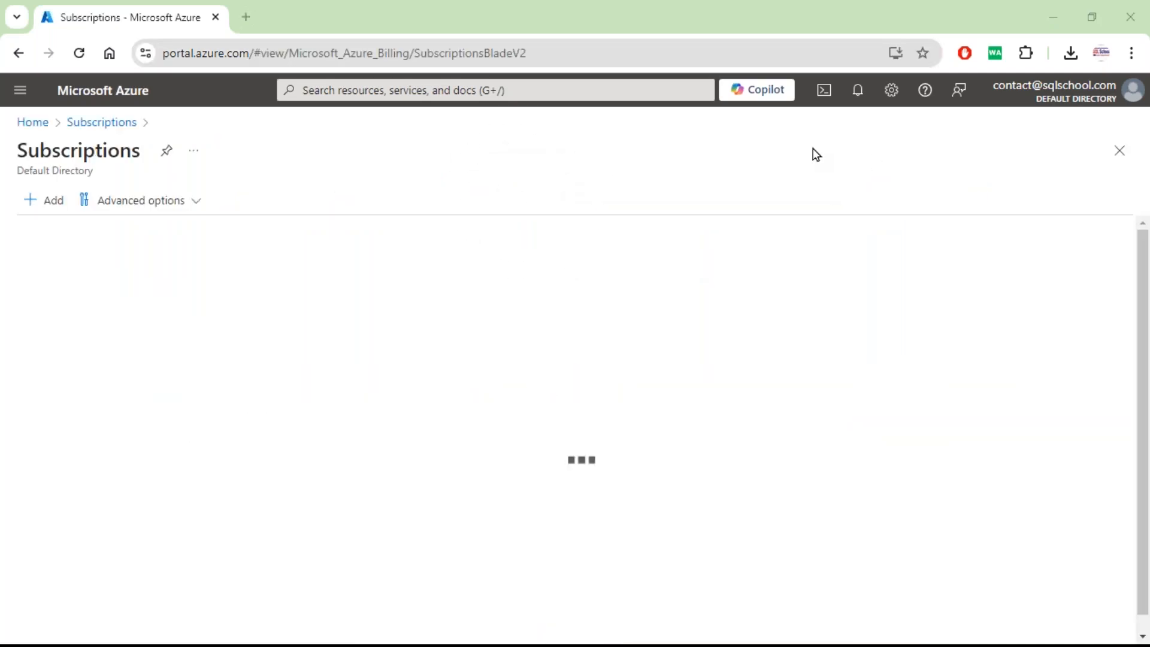
click(55, 204)
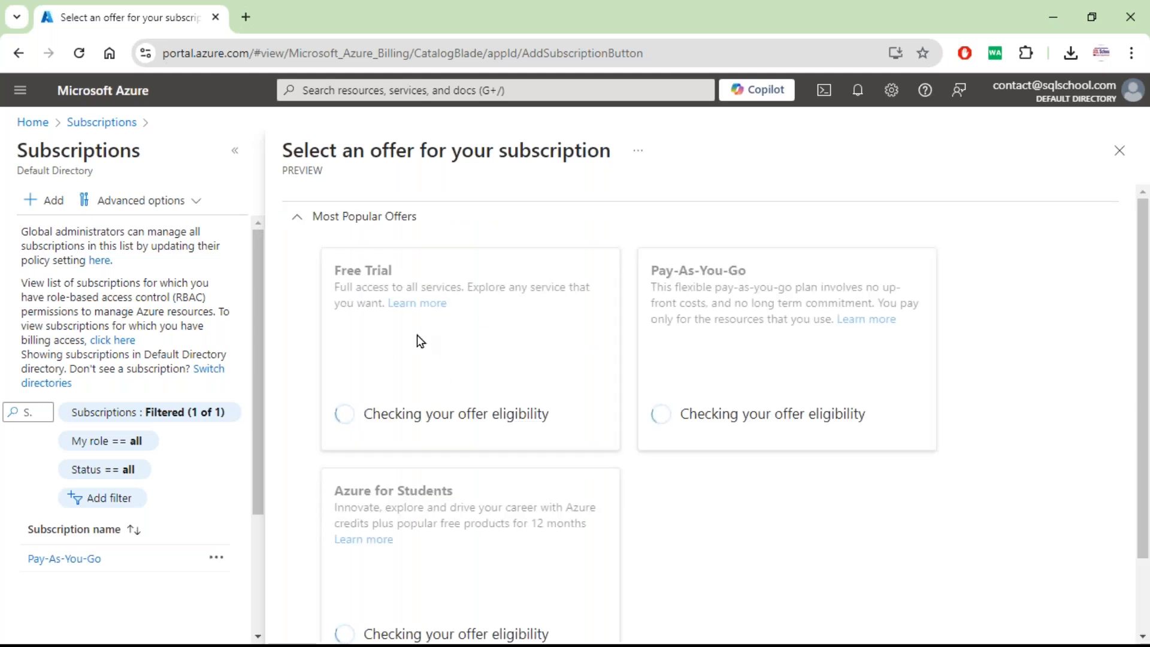
- Examine the Free Trial and Pay-As-You-Go subscription offers and return to the Subscriptions list
key(ctrl)
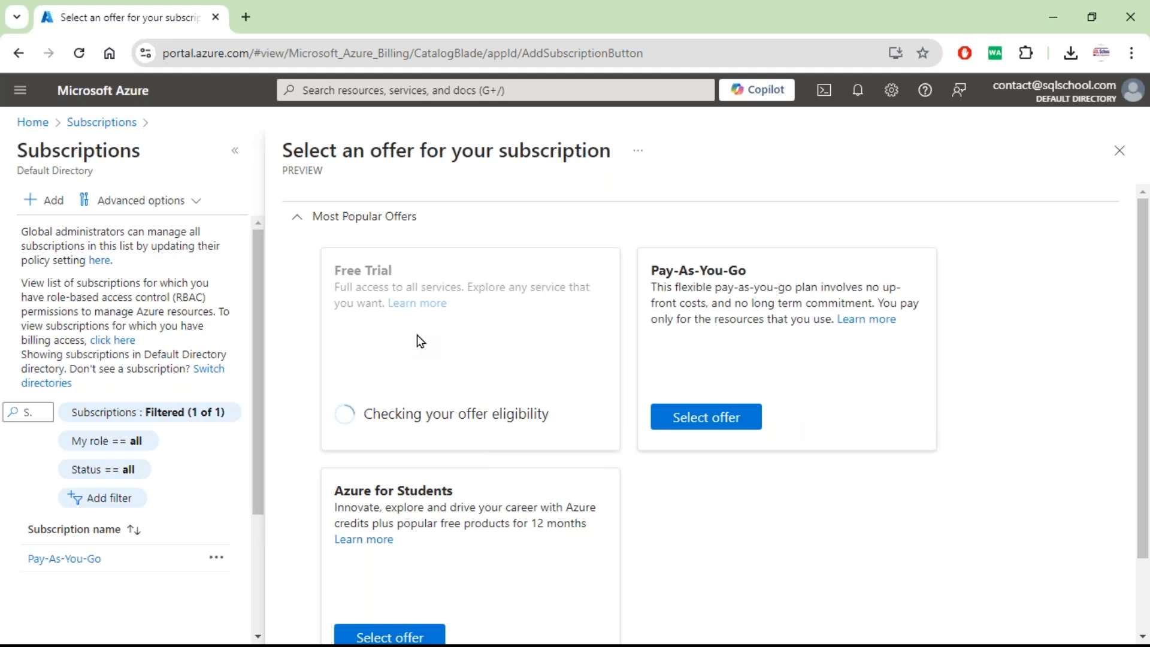
triple_click(351, 269)
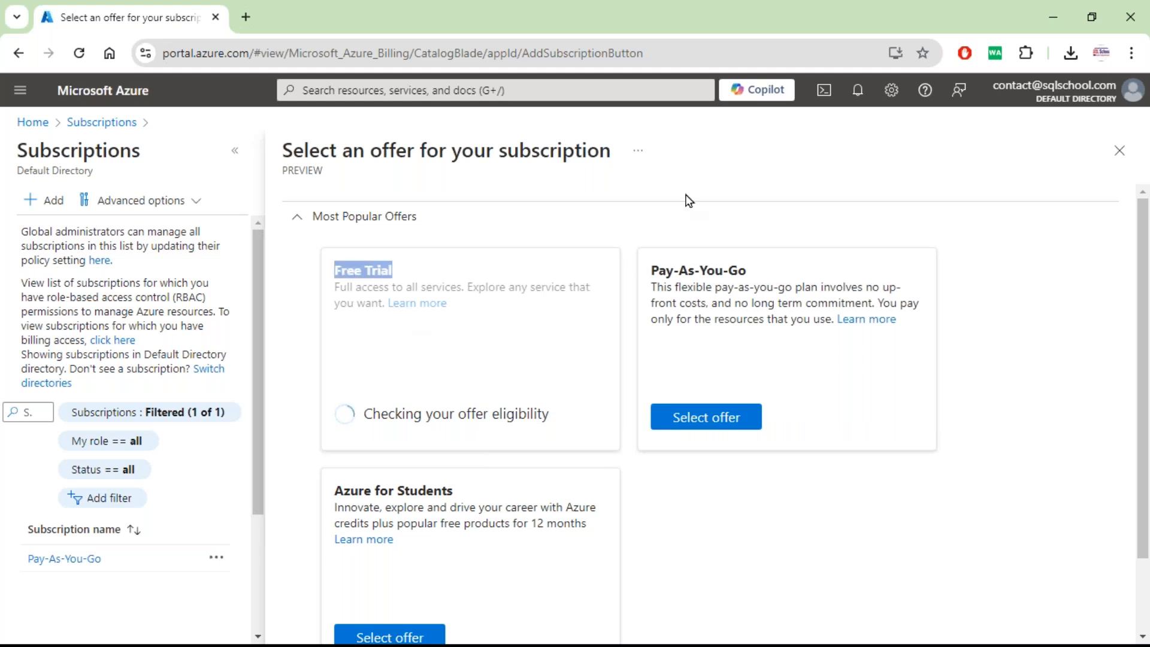
double_click(691, 272)
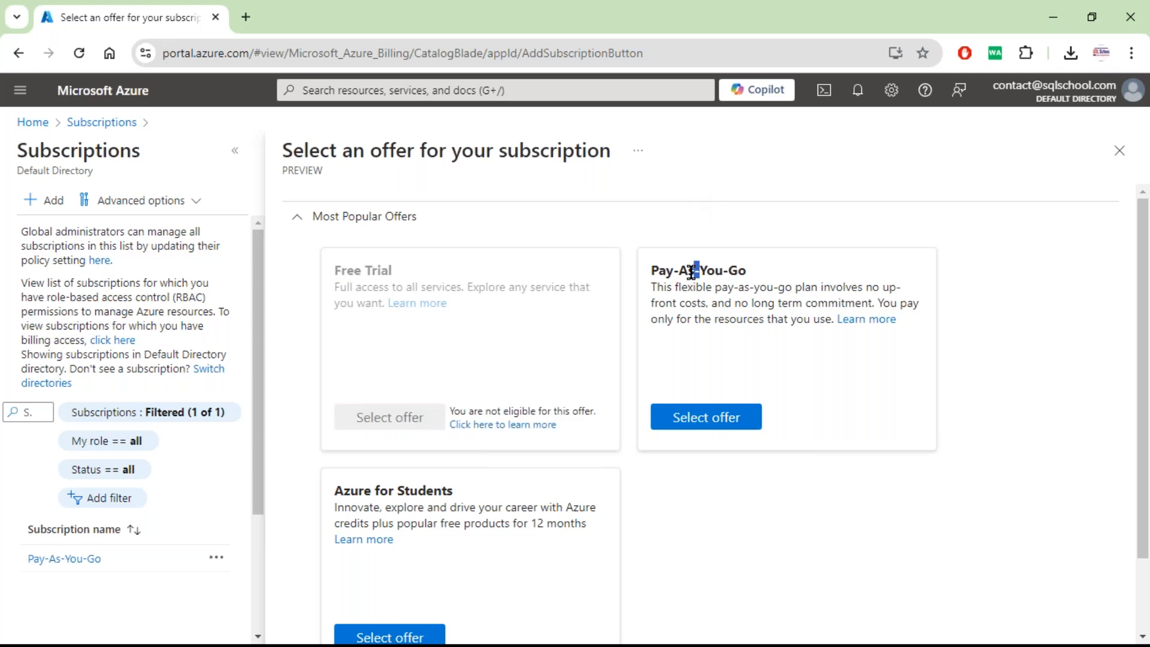
triple_click(691, 272)
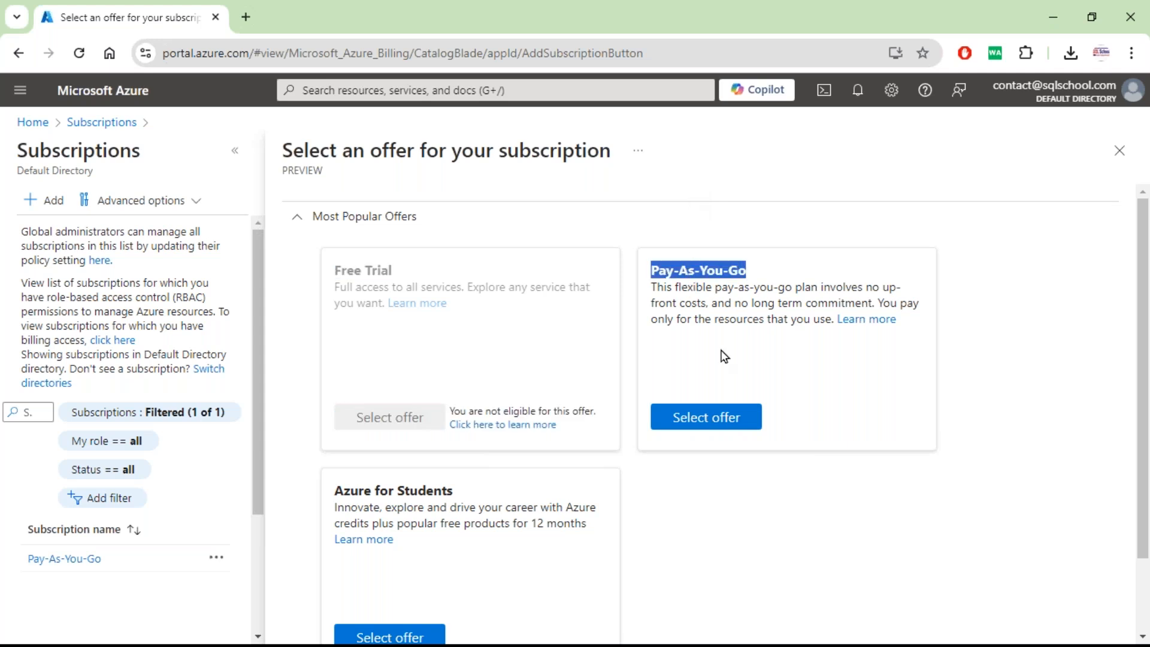
click(708, 422)
click(709, 425)
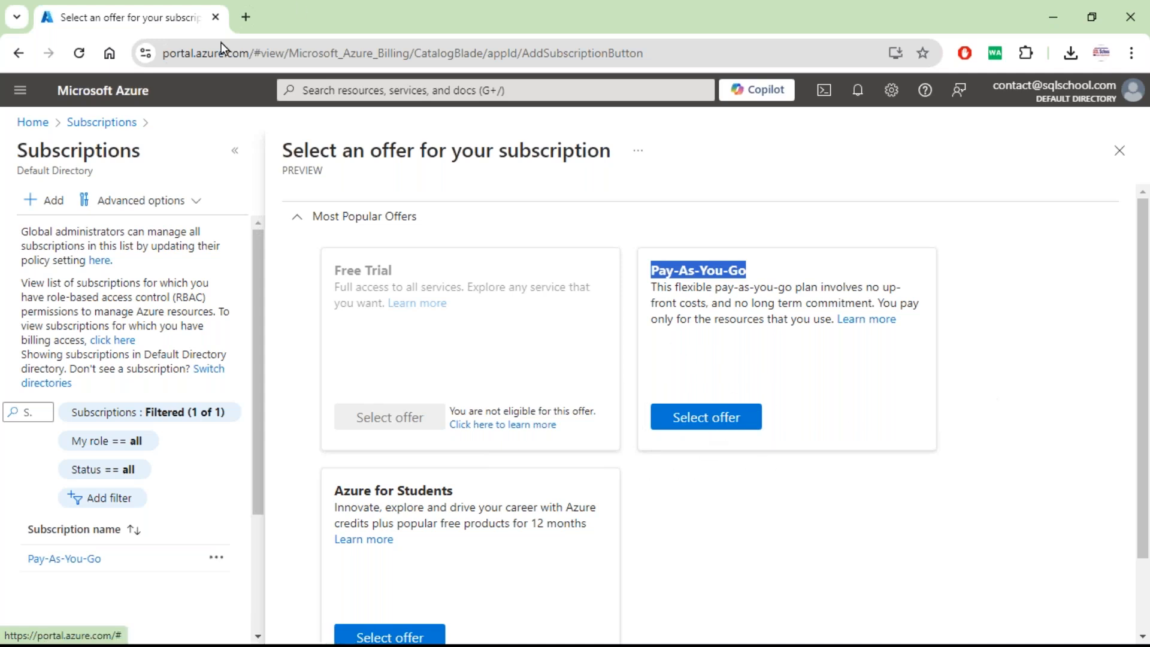
click(106, 128)
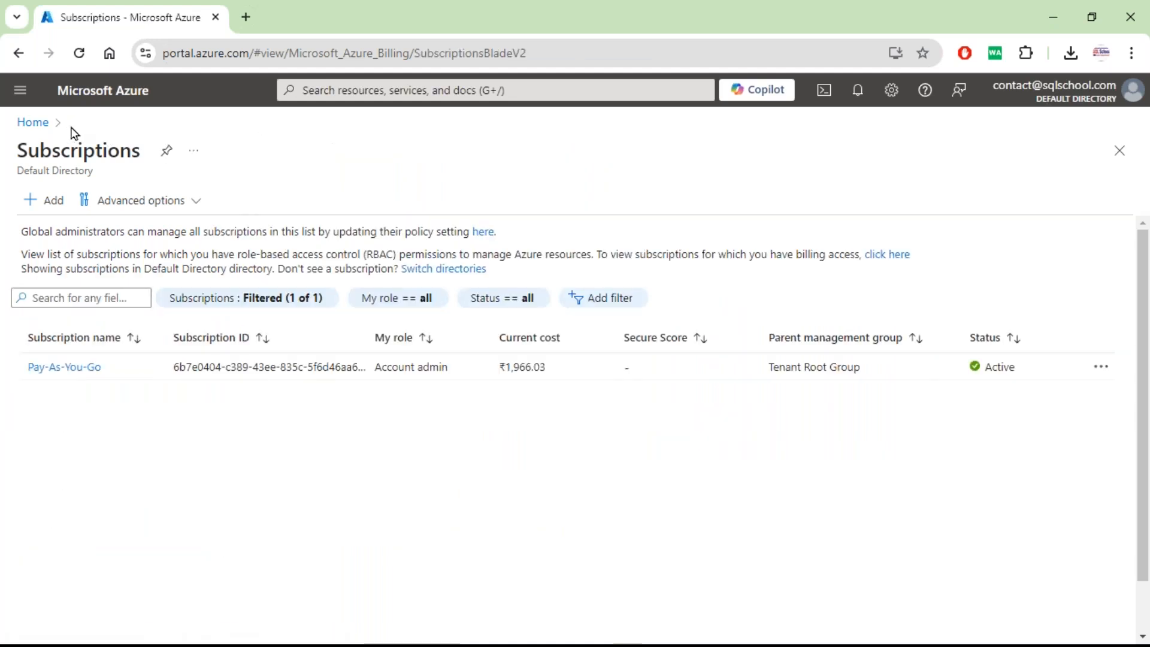
- Return to the Azure portal home page and highlight the end of its web address
click(36, 124)
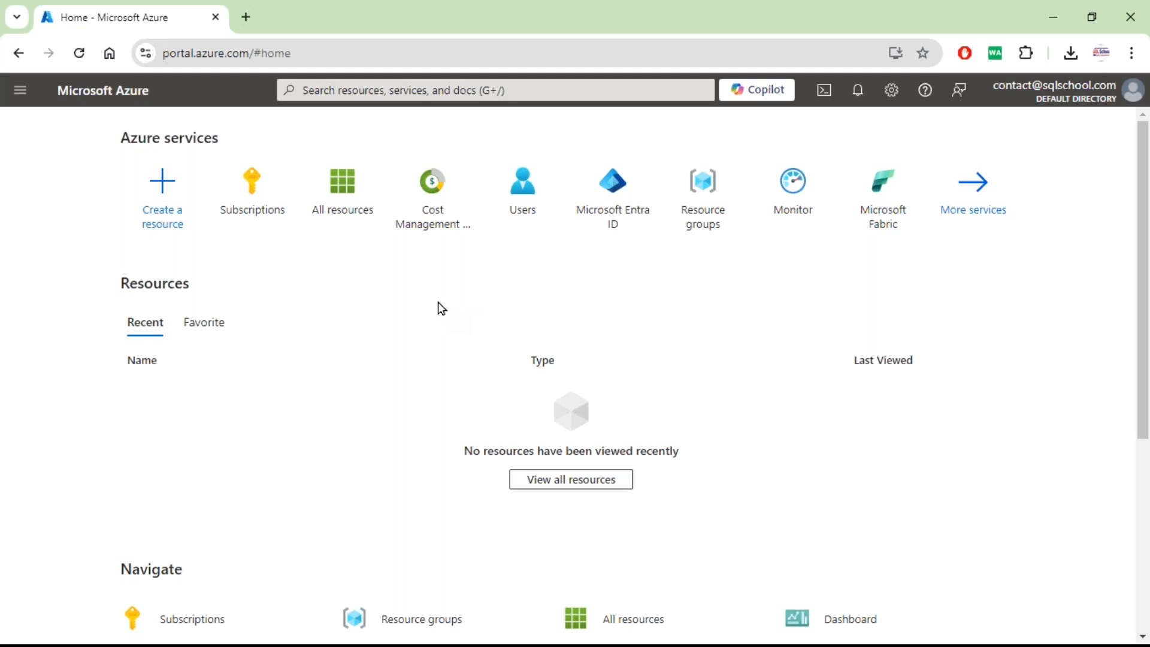
drag(256, 54, 318, 54)
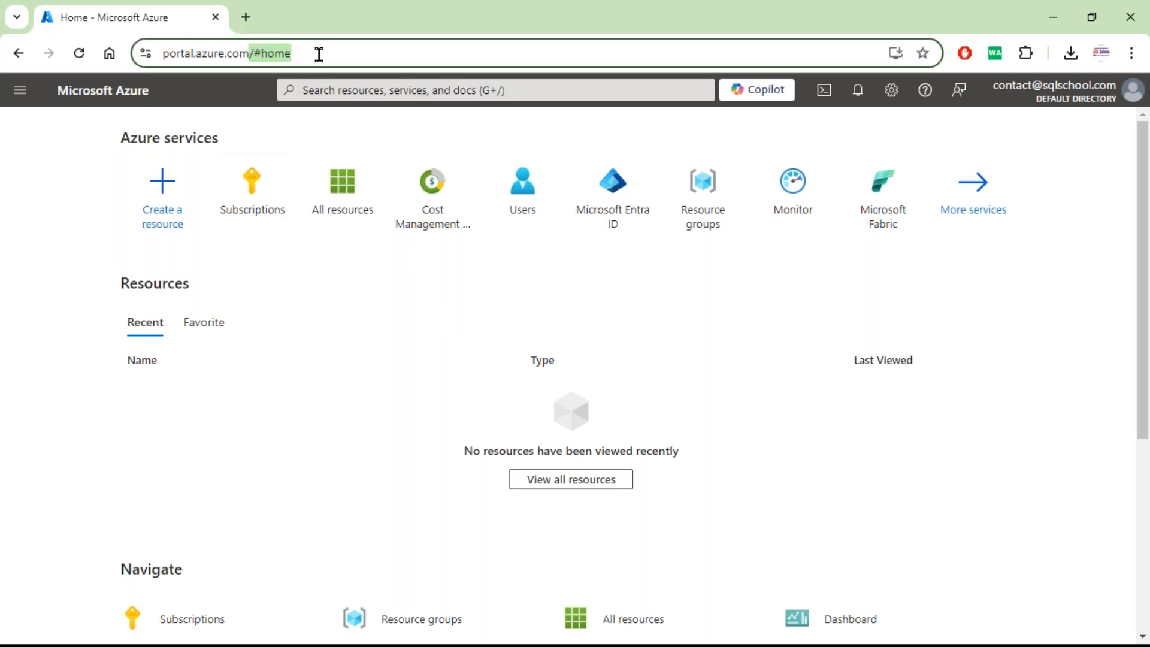
click(897, 56)
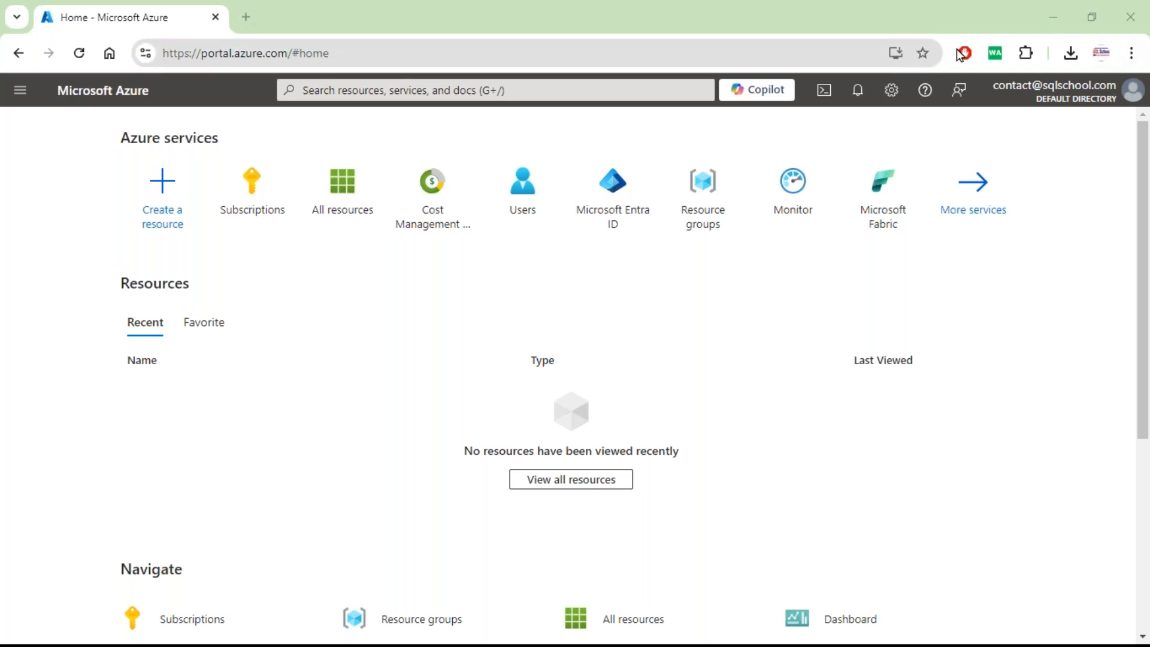
- Open a new incognito window and load portal.azure.com to reach the Azure sign-in page
click(1132, 53)
click(1034, 135)
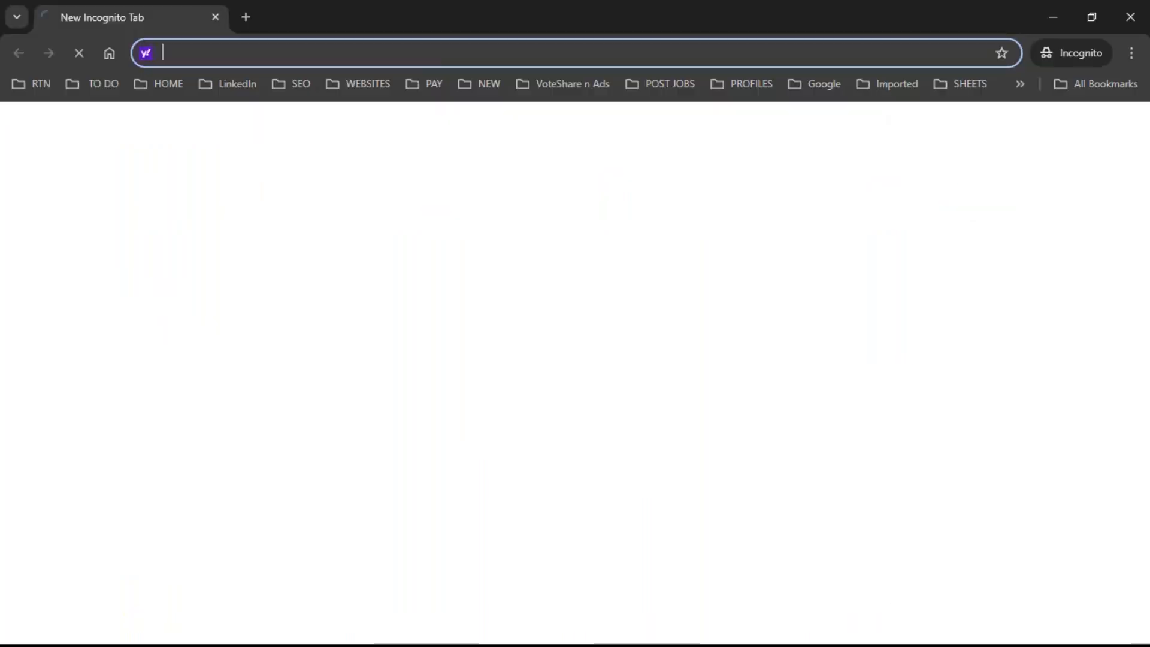
text(portal.azure.com)
key(Return)
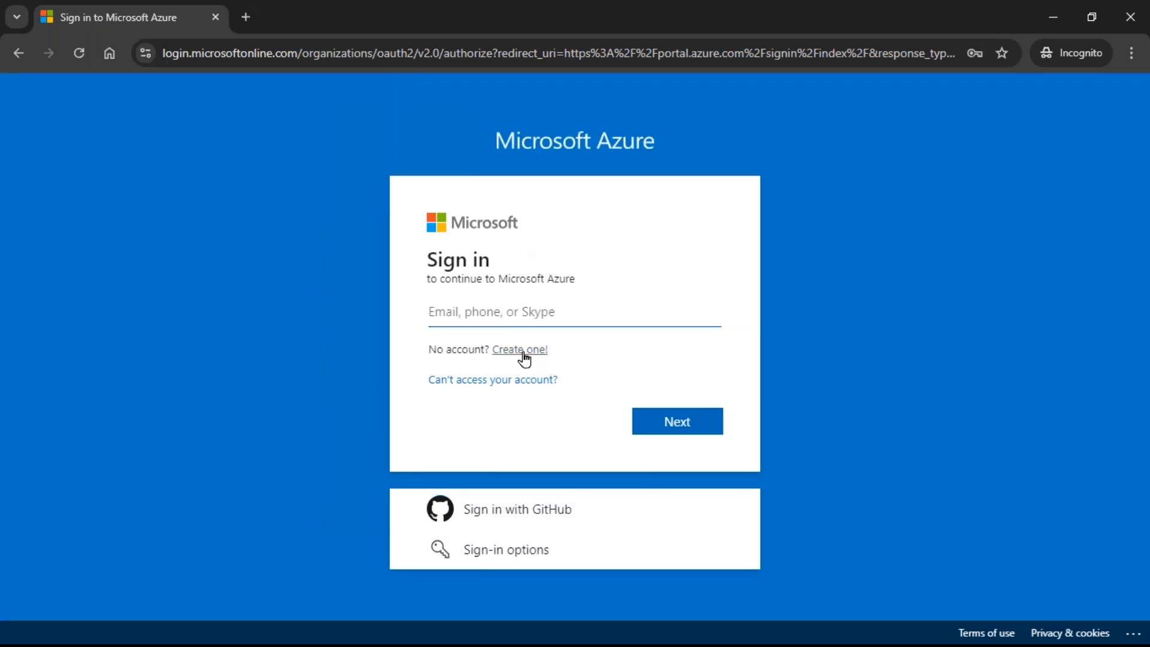
- Open the new Microsoft account form from the Azure sign-in page, leaving its email field empty and dismissing the saved login suggestions
click(520, 351)
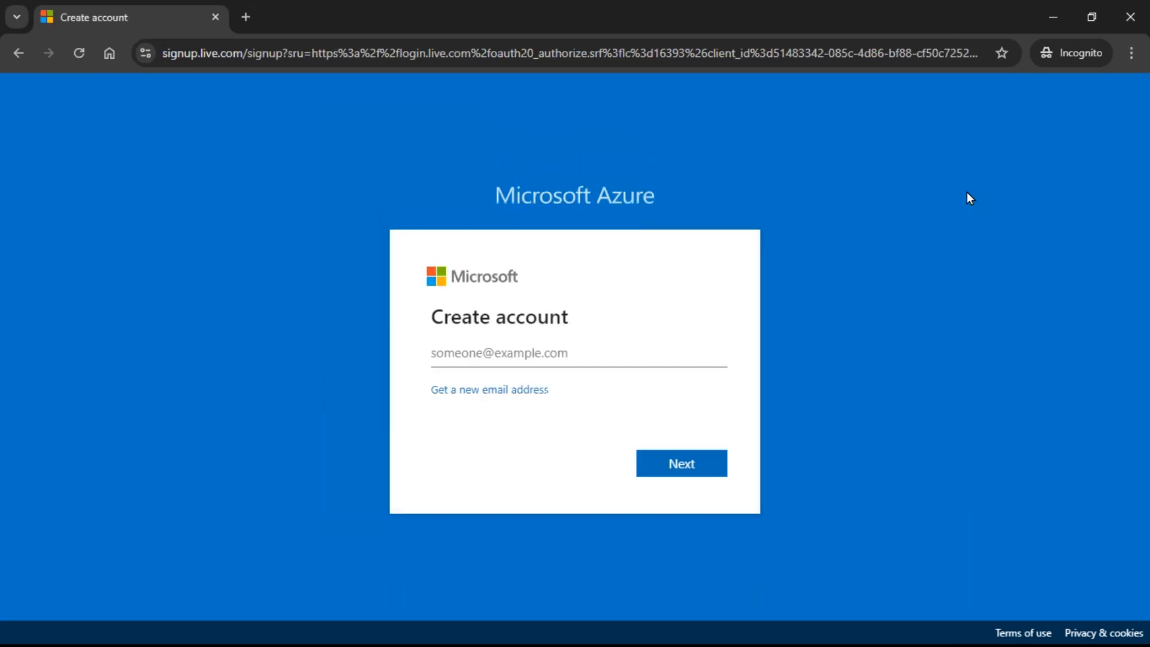
click(515, 353)
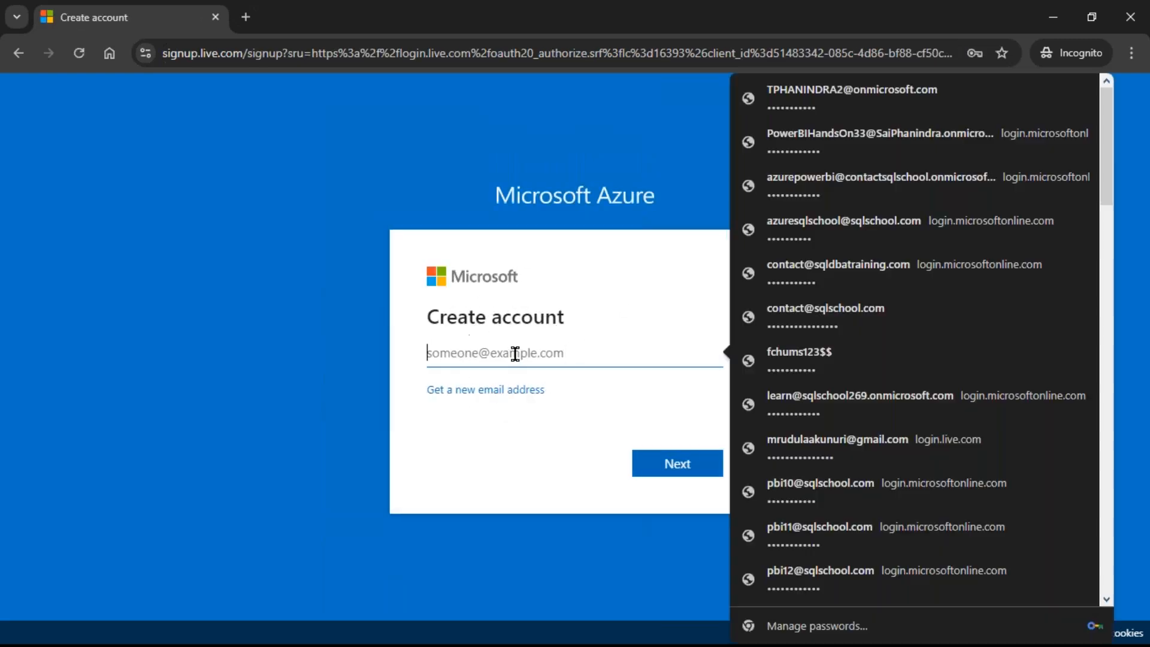
click(623, 283)
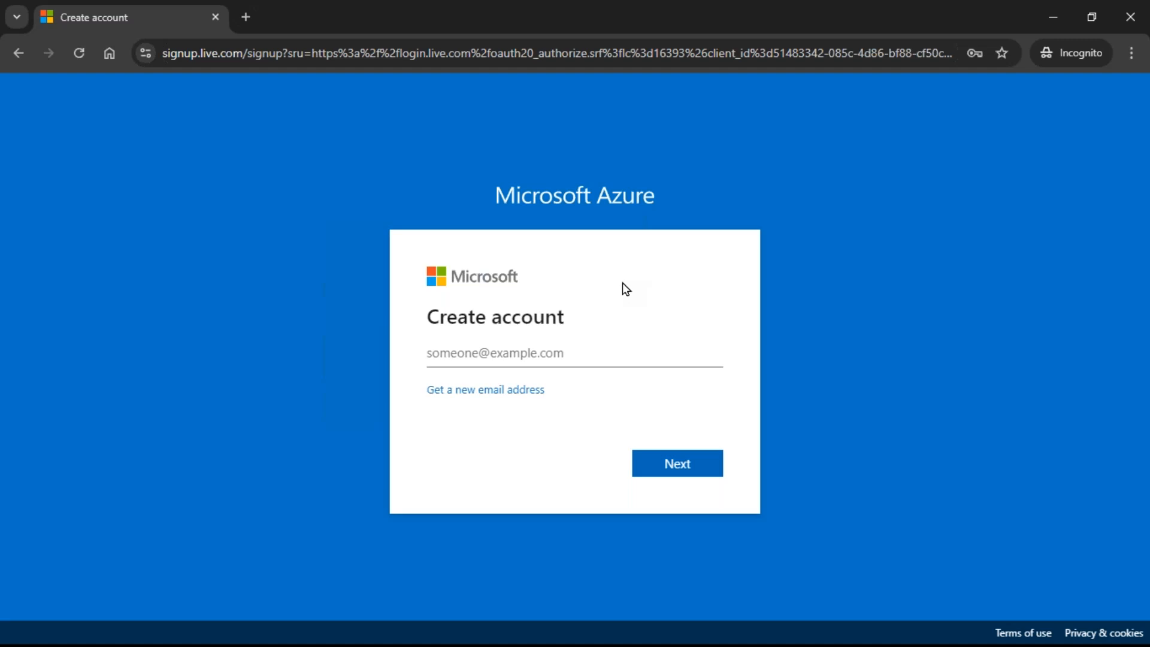